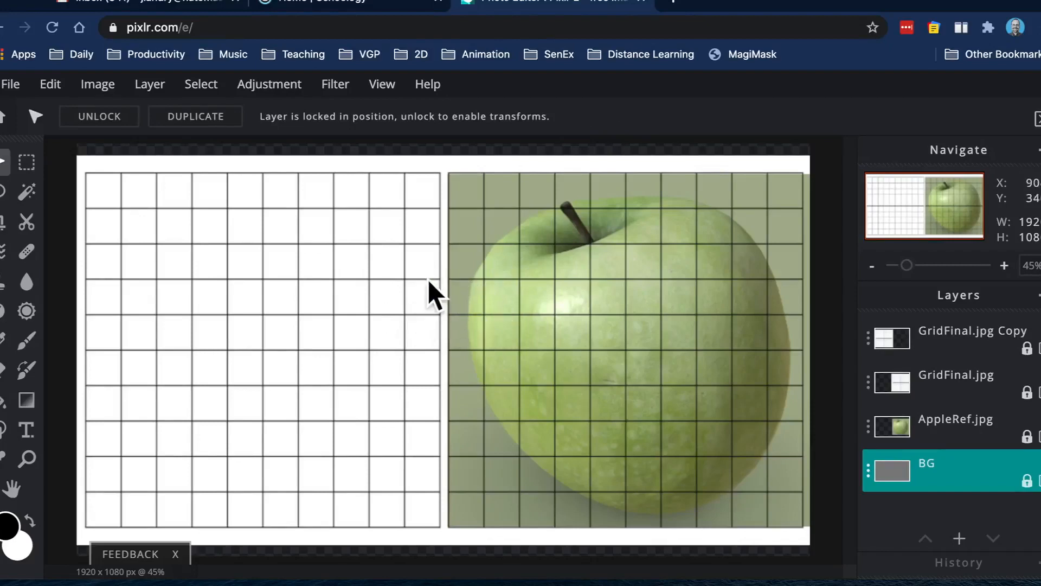
- Add an empty layer above the grid layers and rename it BG
key("b")
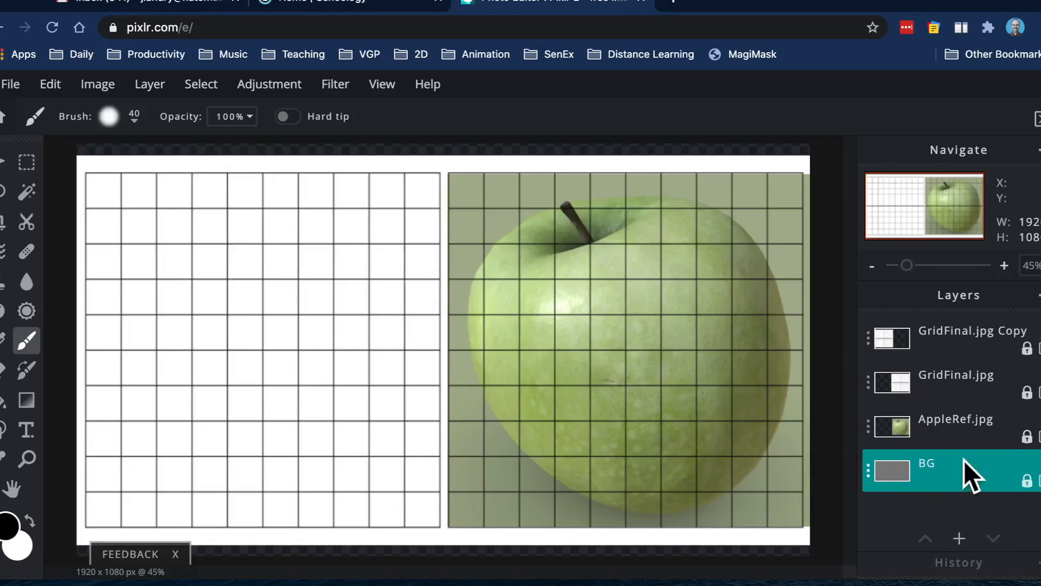
left_click(959, 538)
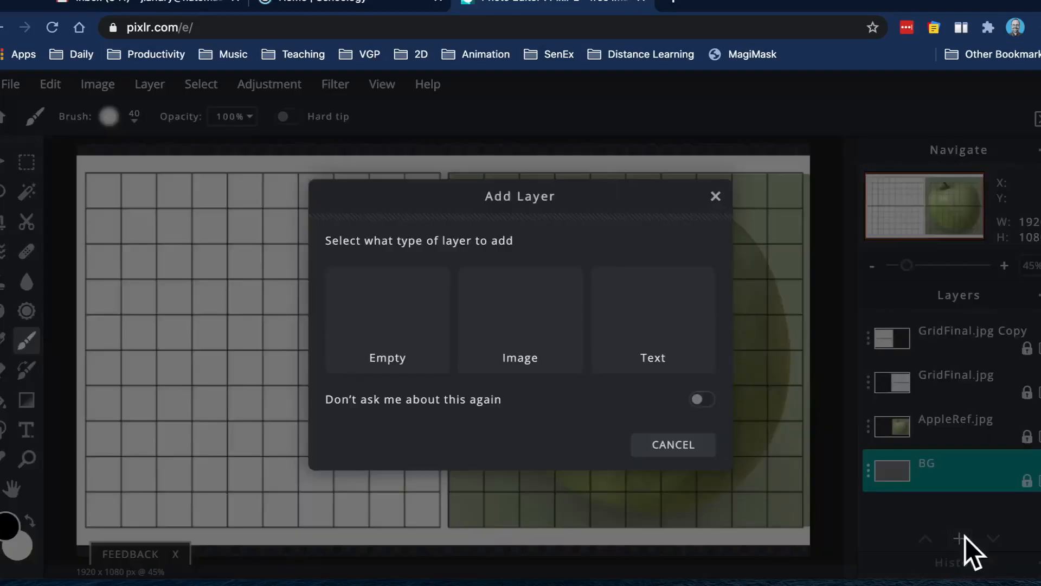
left_click(395, 337)
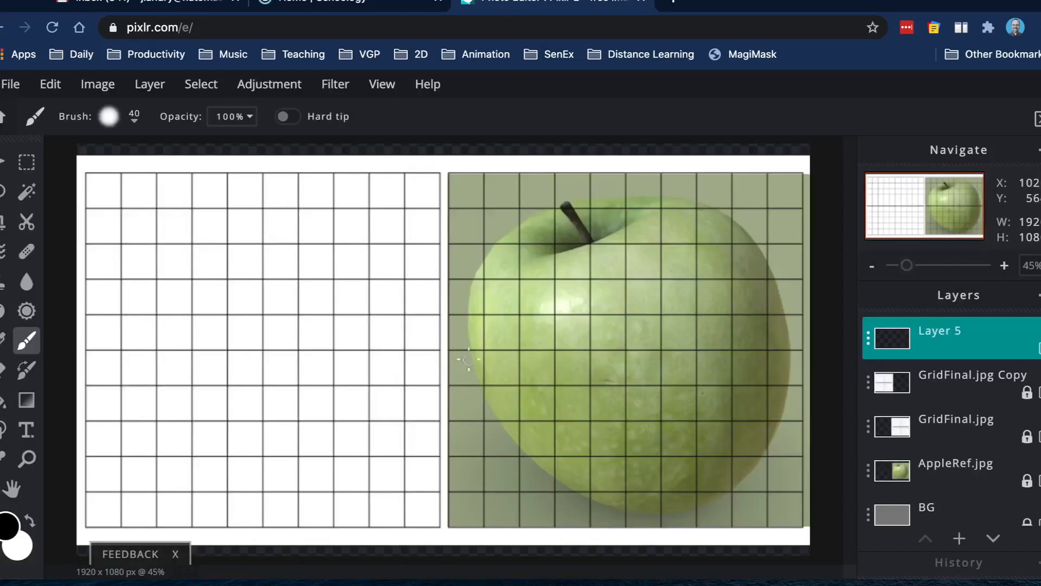
left_click(942, 343)
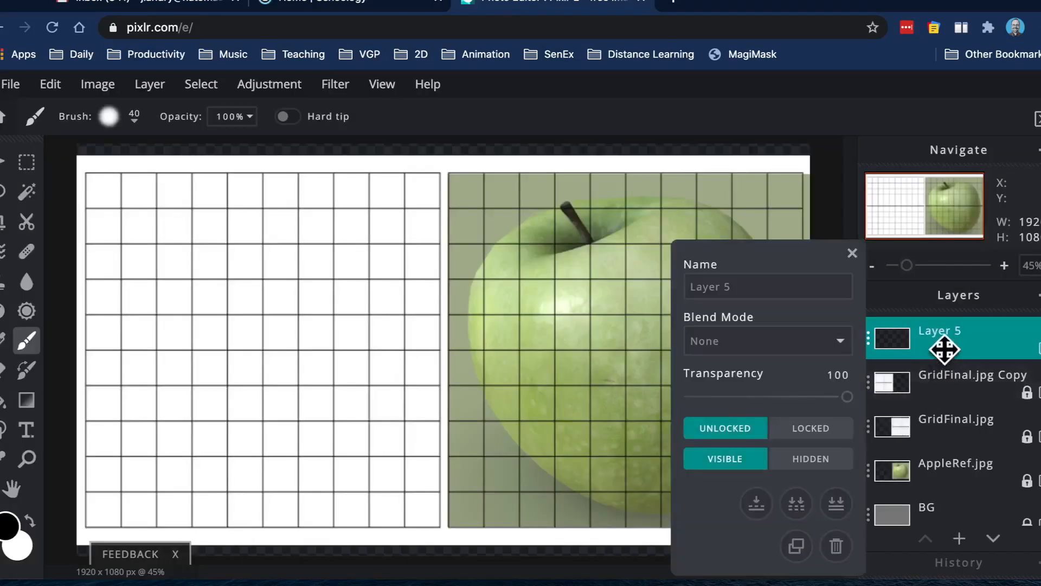
left_click(779, 288)
left_click_drag(778, 287, 689, 290)
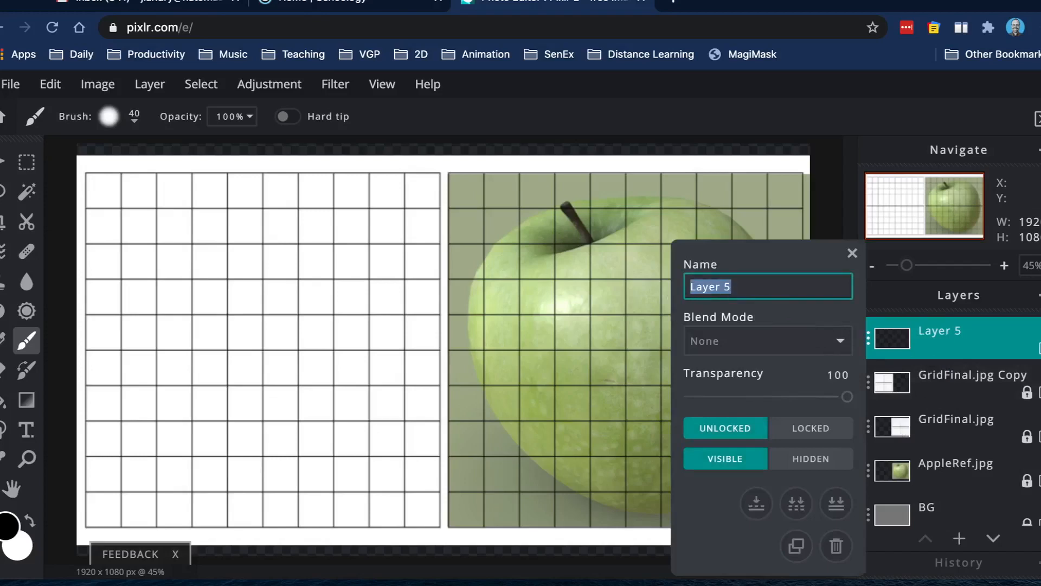
type("BG")
left_click(852, 253)
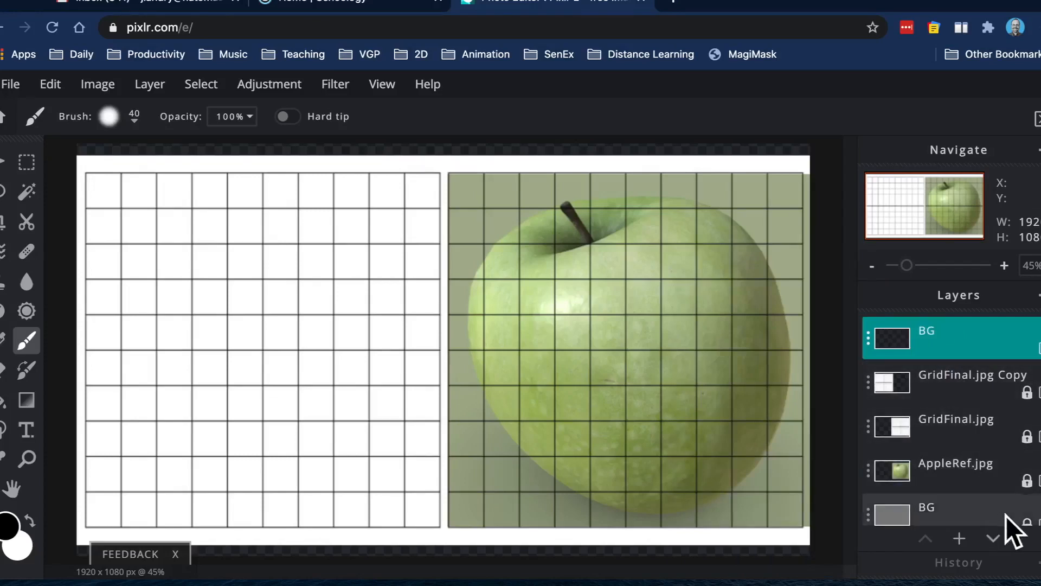
- Delete the old hidden grey BG layer and try to move the new BG layer below AppleRef.jpg
left_click_drag(946, 352, 943, 505)
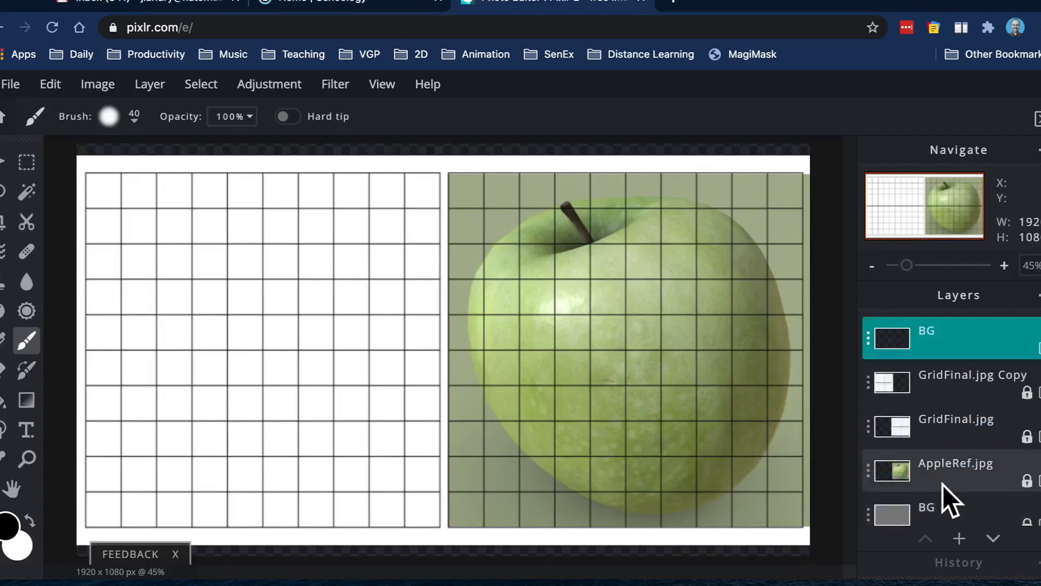
double_click(955, 517)
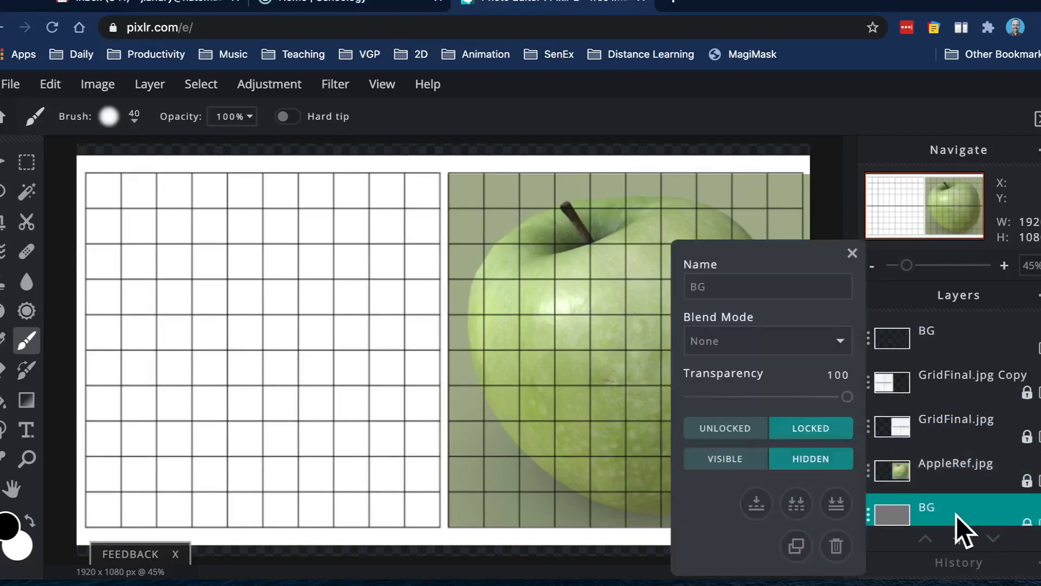
left_click(836, 545)
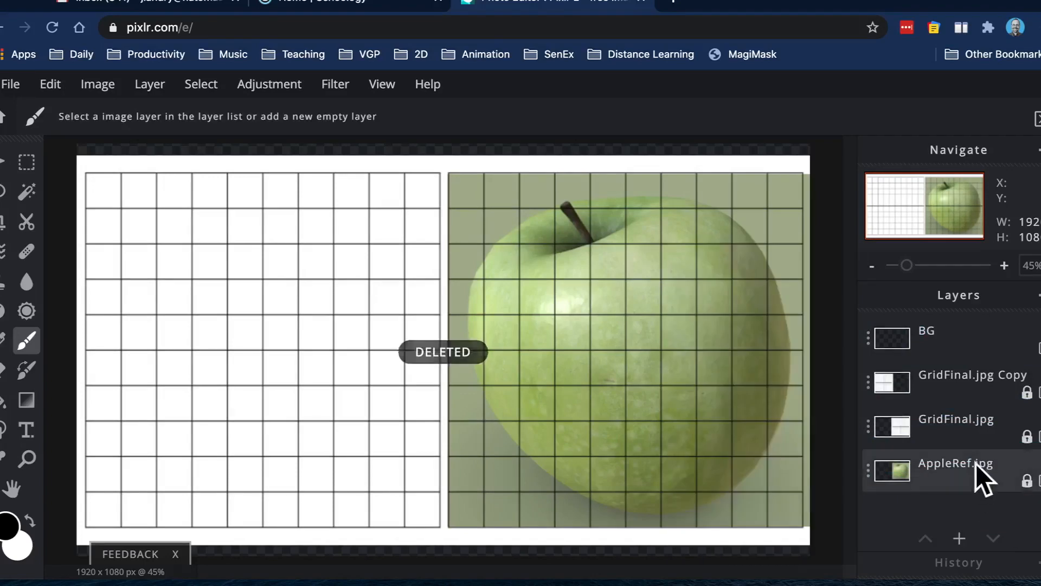
left_click(964, 357)
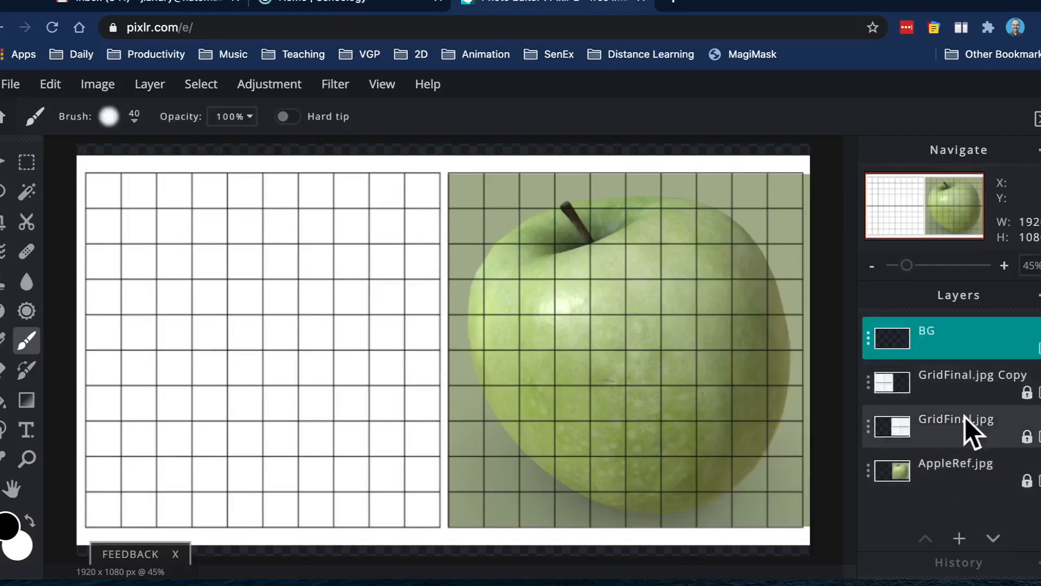
left_click_drag(963, 351, 969, 532)
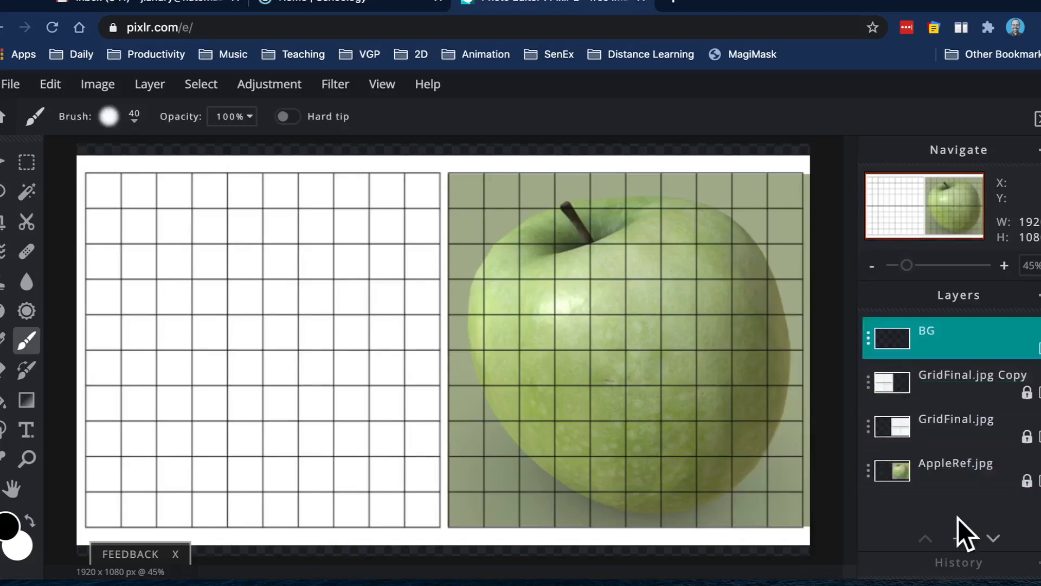
- Unlock the GridFinal.jpg Copy, GridFinal.jpg and AppleRef.jpg layers, and move the BG layer beneath them all
left_click(966, 386)
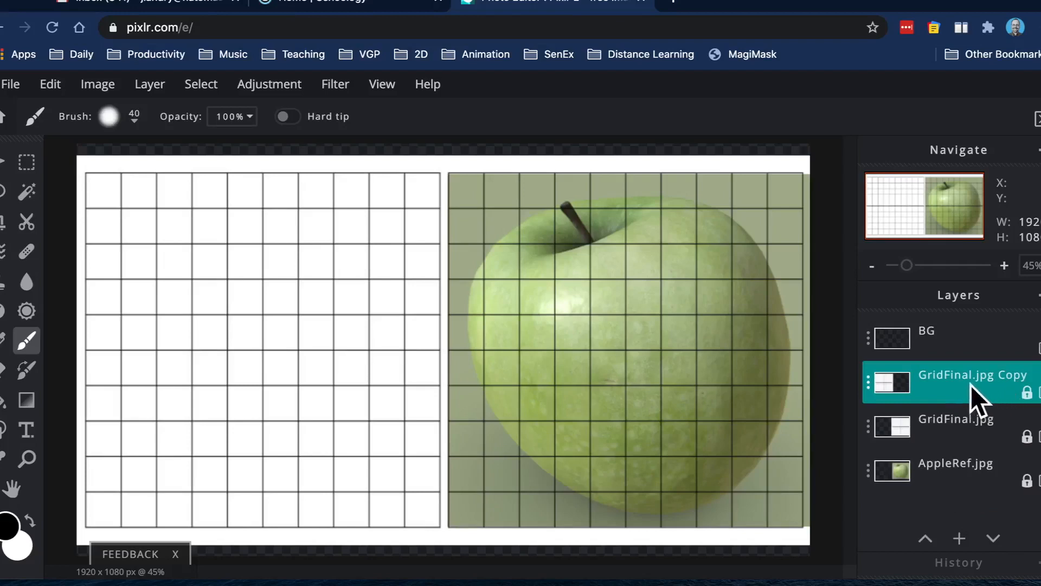
left_click(971, 385)
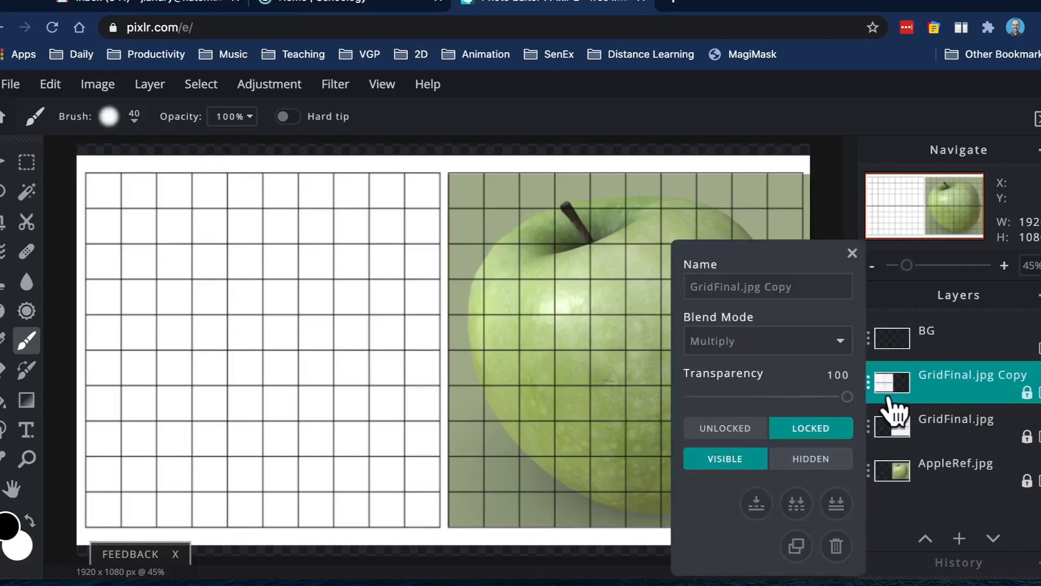
left_click(759, 428)
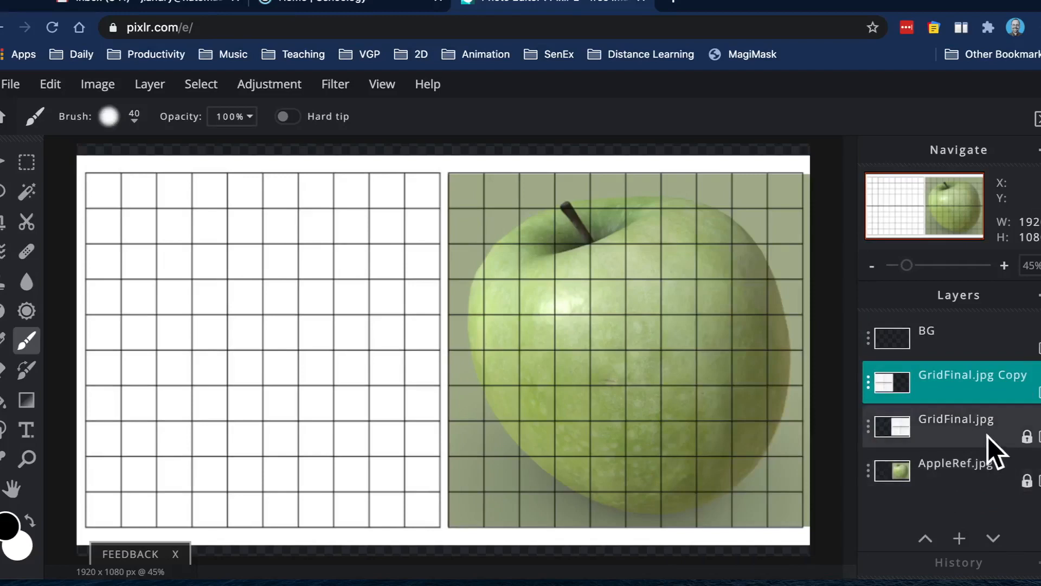
left_click(988, 436)
left_click(985, 434)
left_click(742, 434)
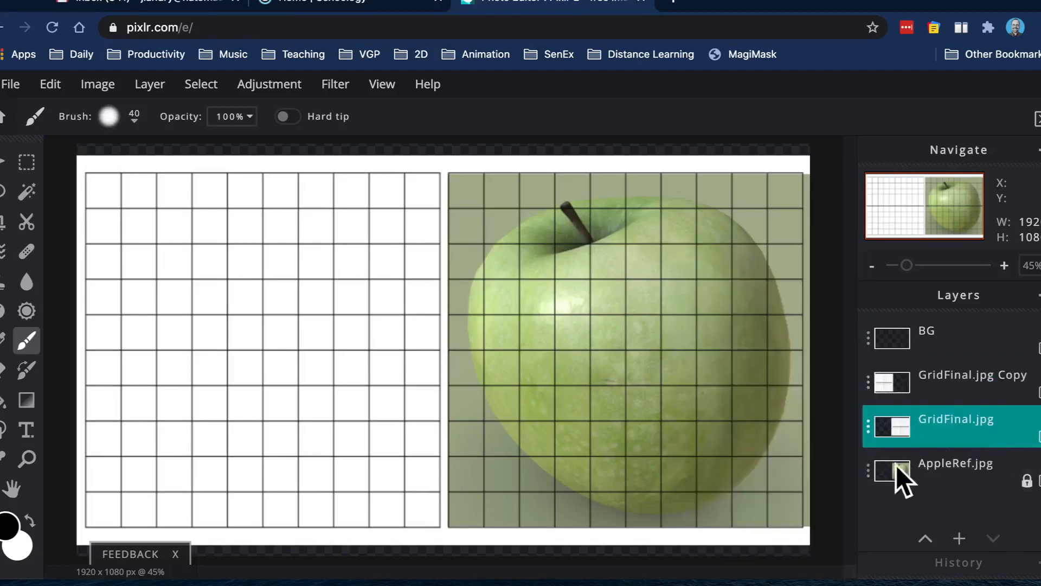
left_click(951, 470)
left_click(950, 470)
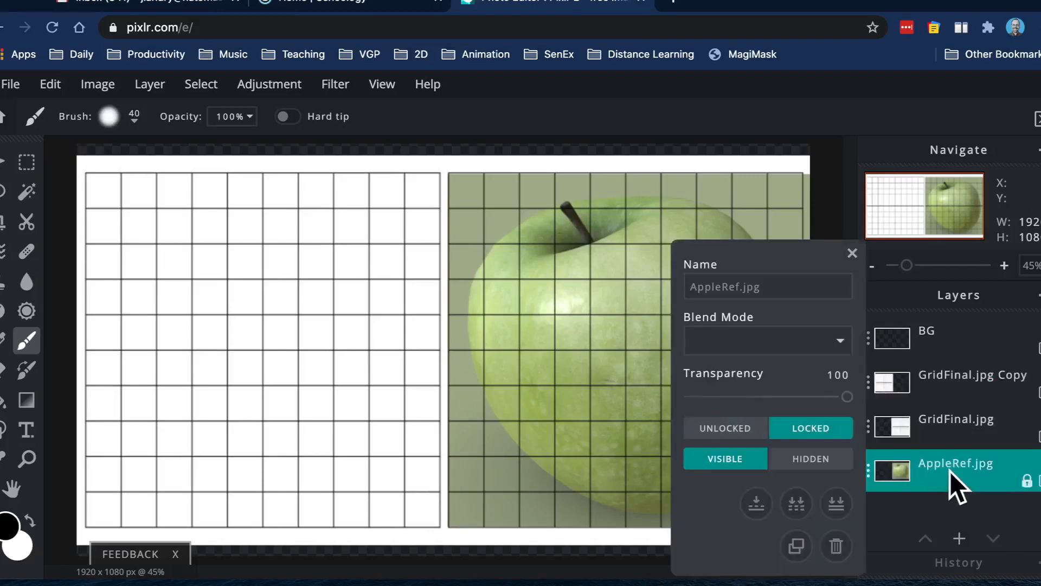
left_click(743, 432)
left_click(959, 346)
left_click_drag(958, 347, 957, 496)
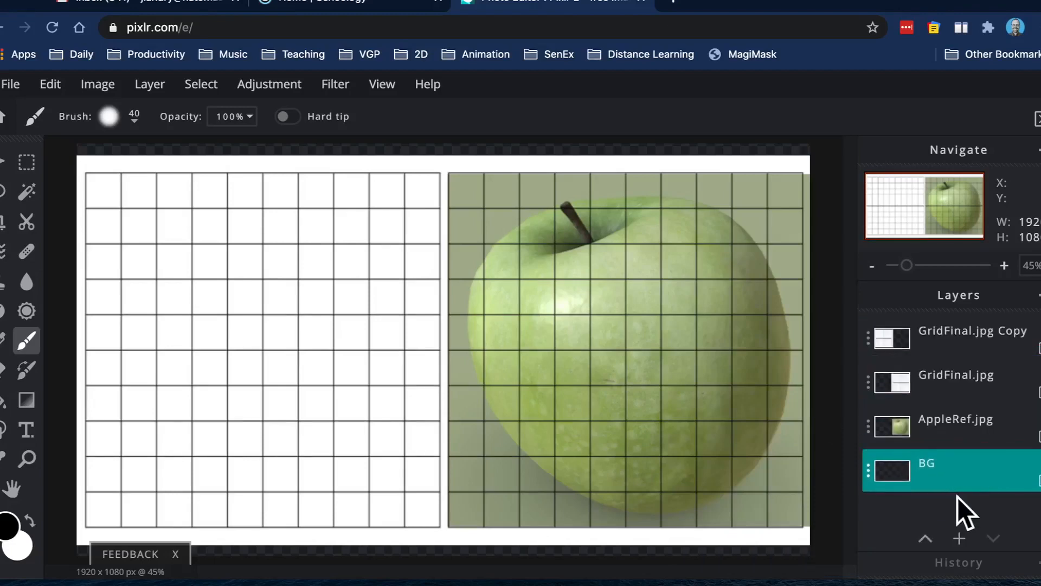
- Lock the AppleRef.jpg, GridFinal.jpg and GridFinal.jpg Copy layers again
left_click(965, 434)
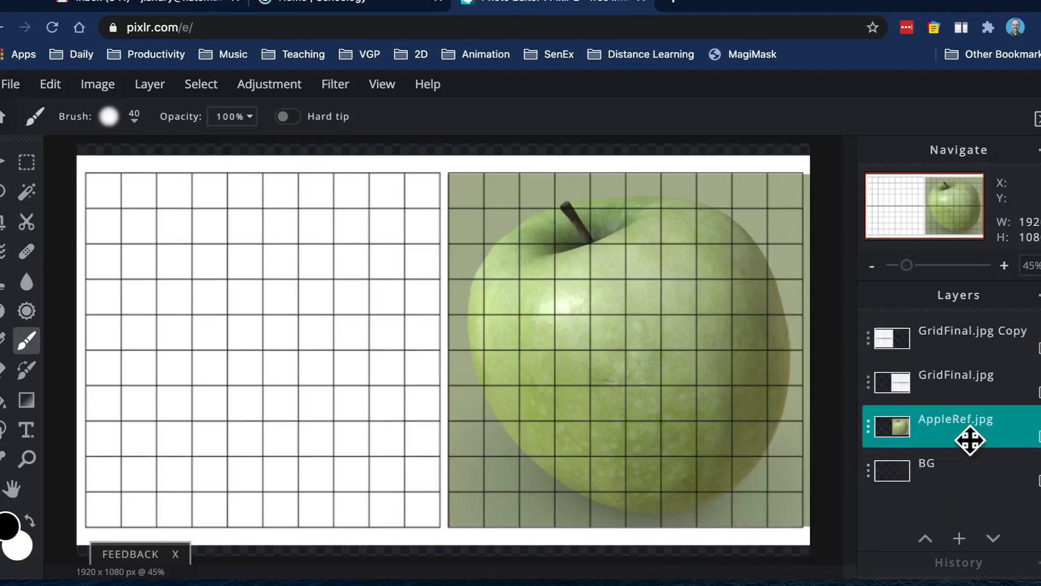
left_click(969, 438)
left_click(847, 434)
left_click(952, 401)
left_click(954, 401)
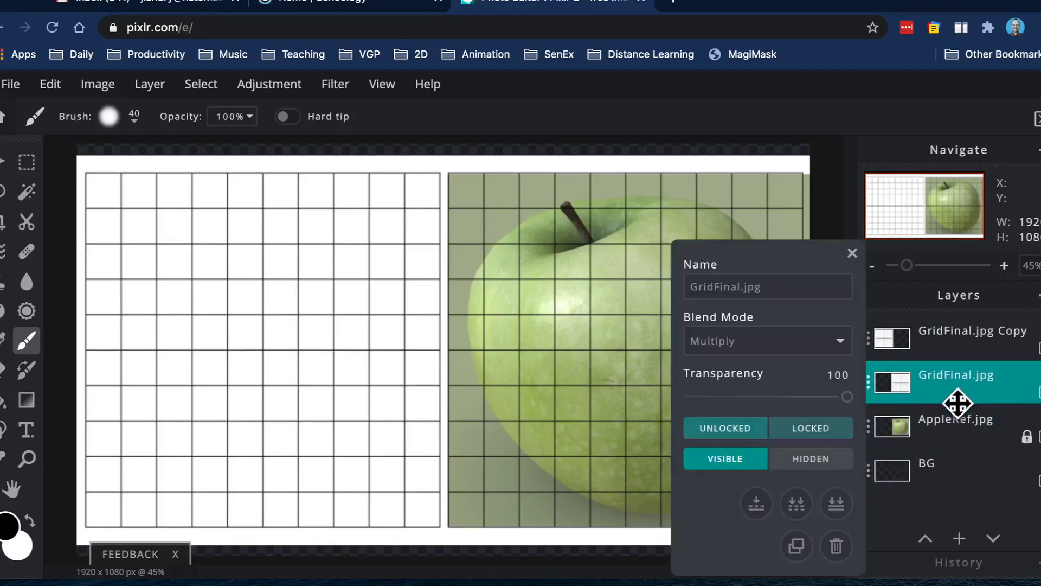
left_click(841, 434)
left_click(976, 347)
left_click(981, 348)
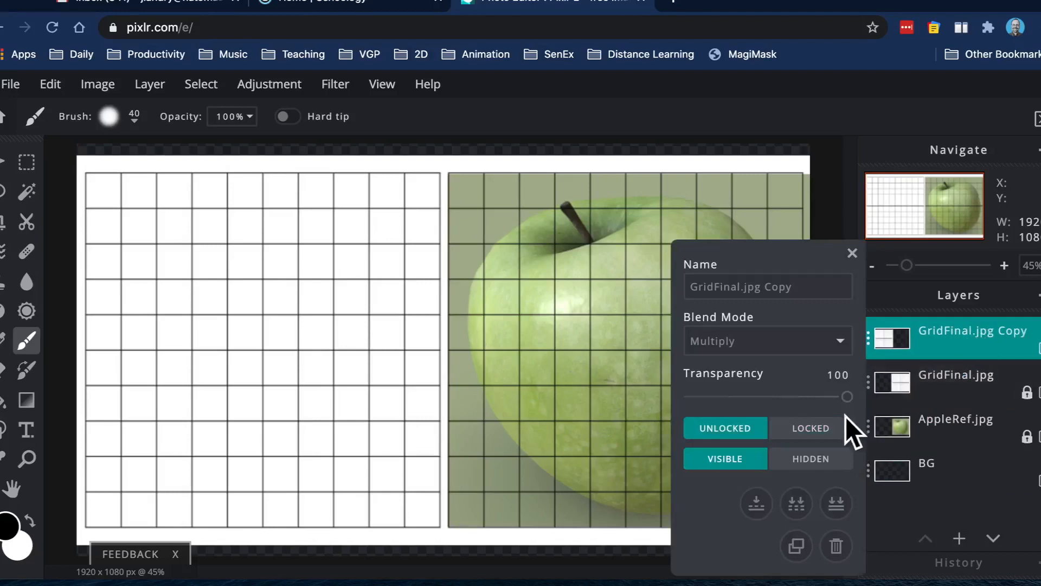
left_click(814, 431)
- Select the BG layer, switch to the Fill tool, and open the foreground colour for editing
left_click(941, 471)
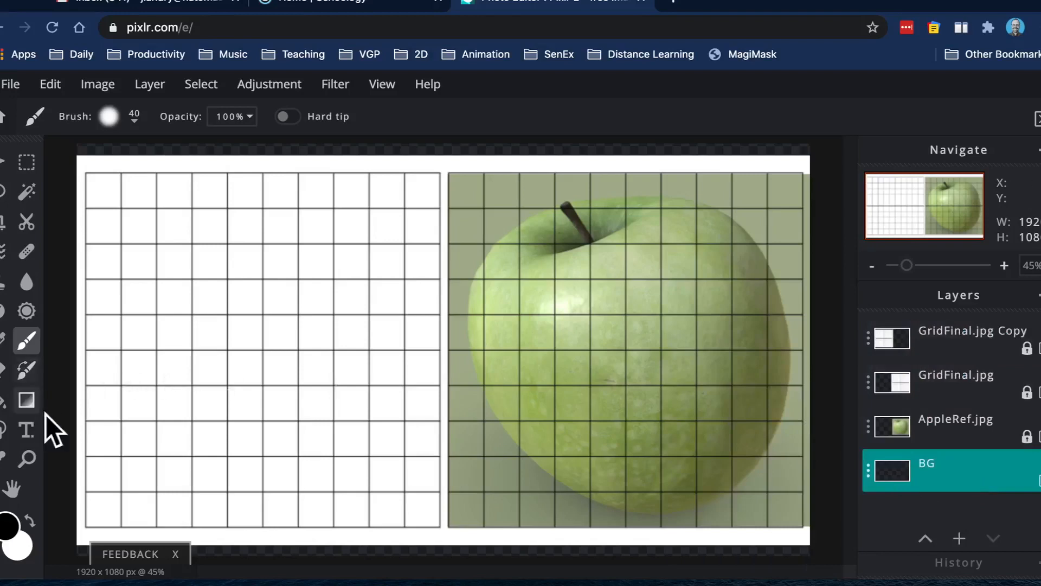
left_click(24, 406)
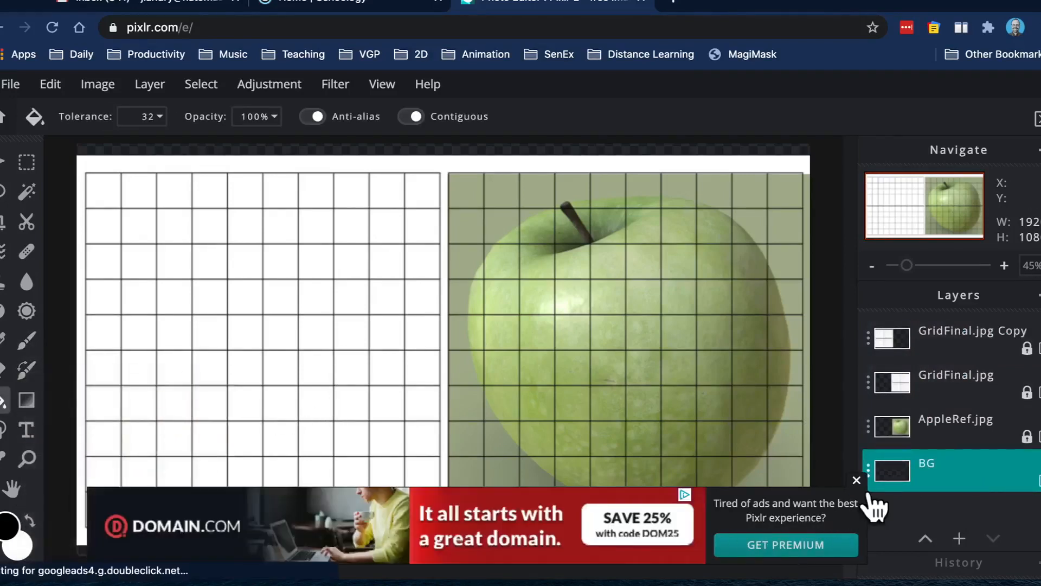
left_click(857, 480)
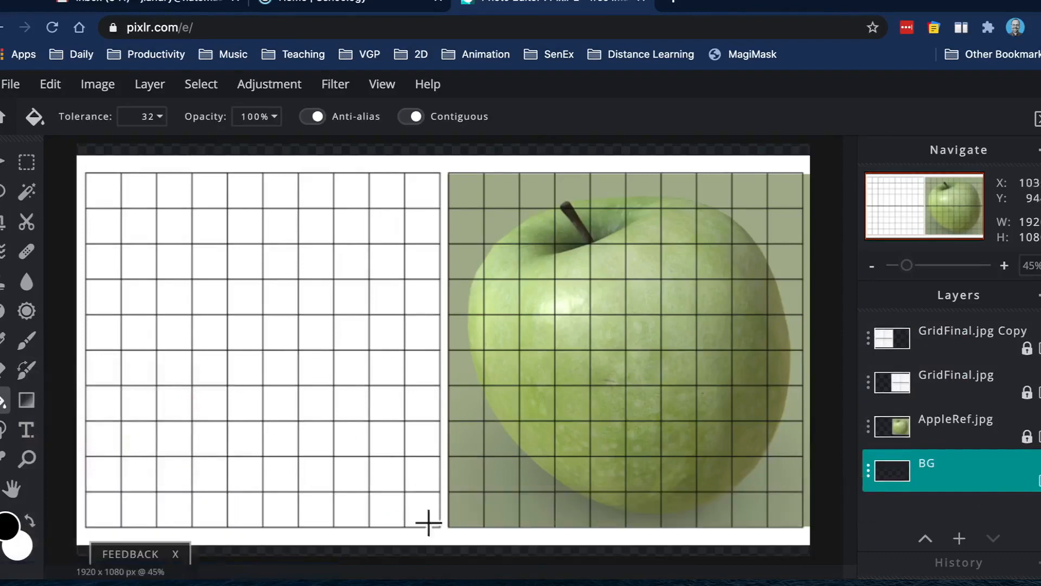
left_click(17, 529)
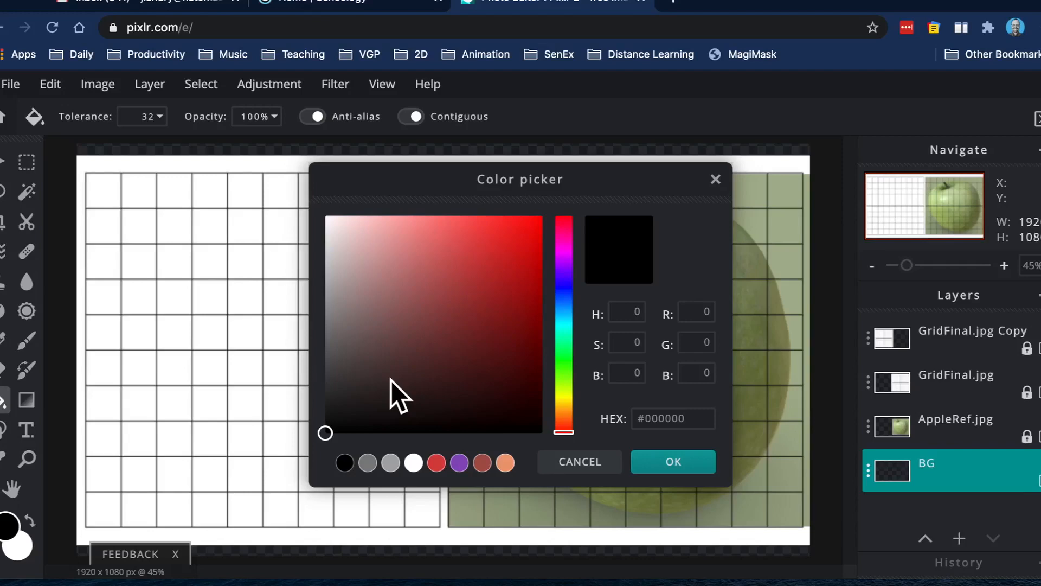
- Try out different hues and grey tones, including pure white and black, for the foreground colour
left_click(352, 308)
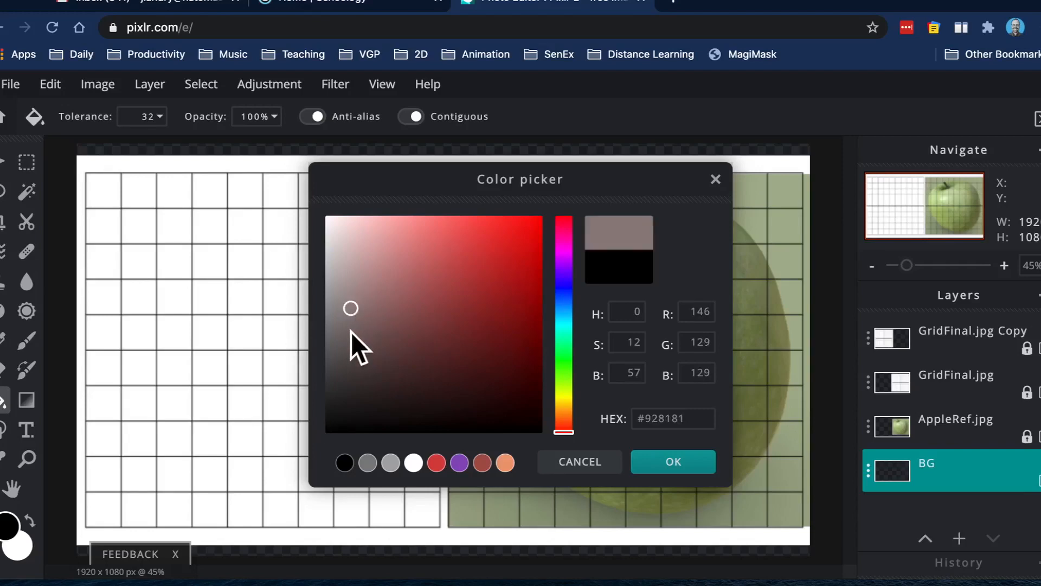
left_click(336, 339)
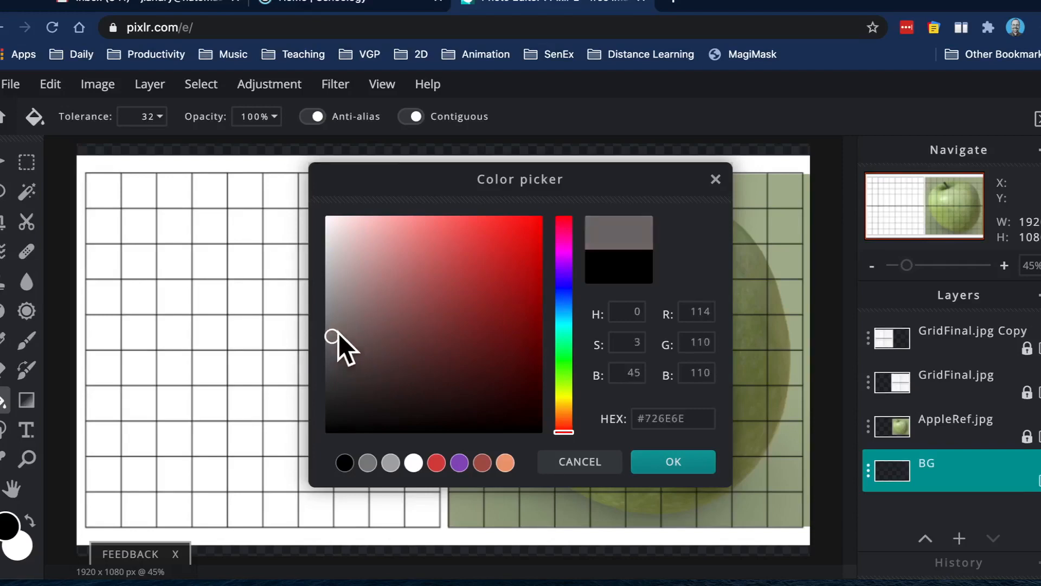
left_click(336, 327)
left_click(564, 301)
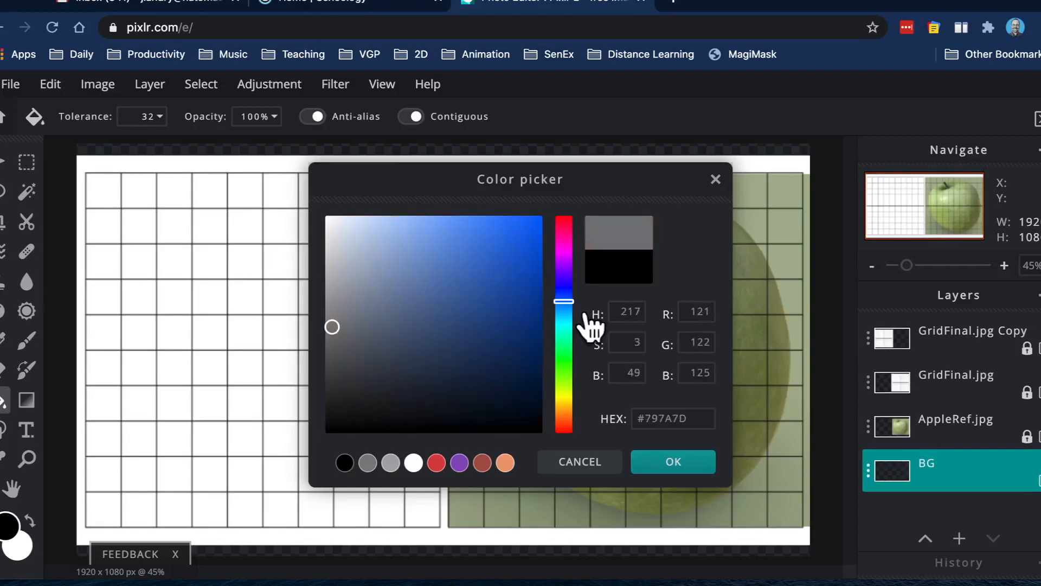
mouse_move(351, 333)
left_mouse_down()
mouse_move(353, 319)
mouse_move(396, 301)
left_mouse_up()
left_click_drag(564, 392, 564, 421)
mouse_move(398, 314)
left_mouse_down()
mouse_move(376, 296)
mouse_move(325, 320)
left_mouse_up()
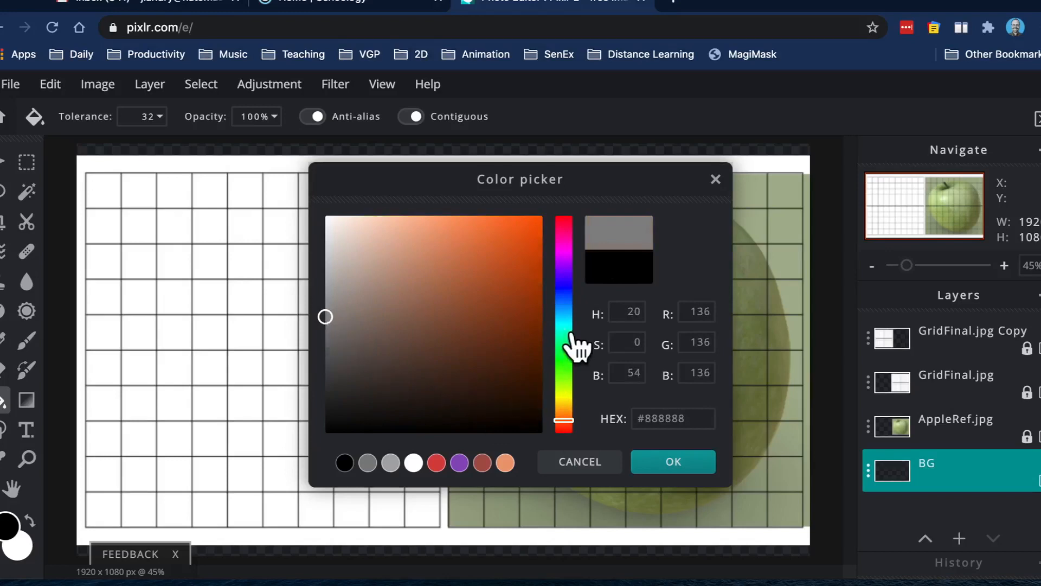
left_click_drag(333, 321, 333, 294)
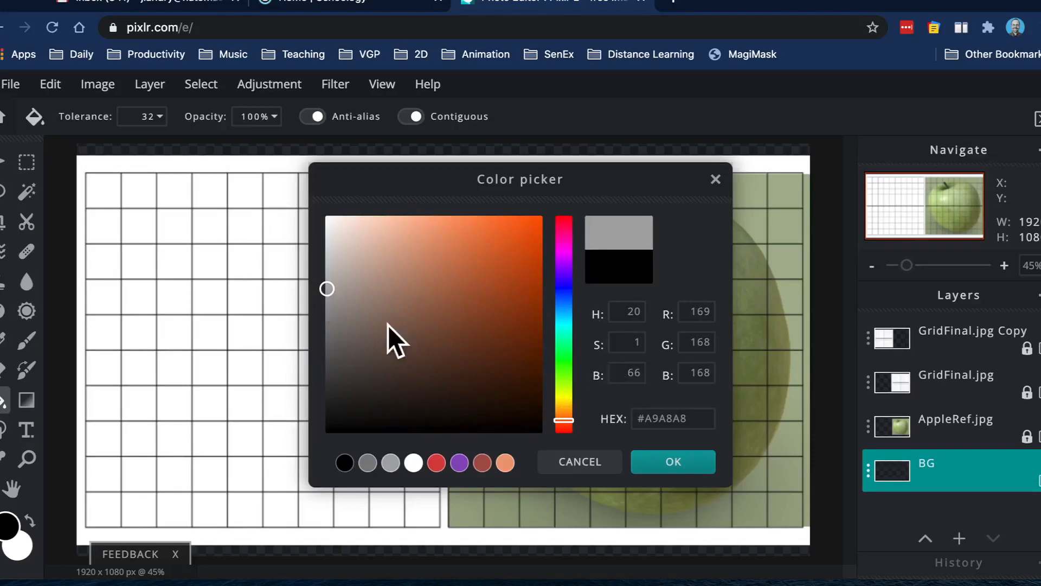
left_click_drag(327, 287, 326, 218)
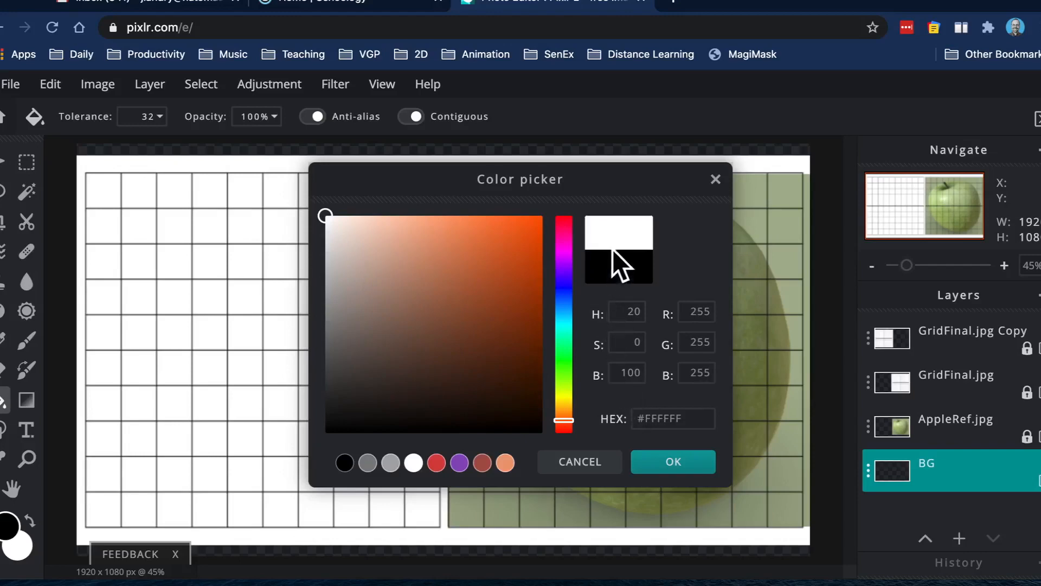
left_click_drag(332, 227, 324, 458)
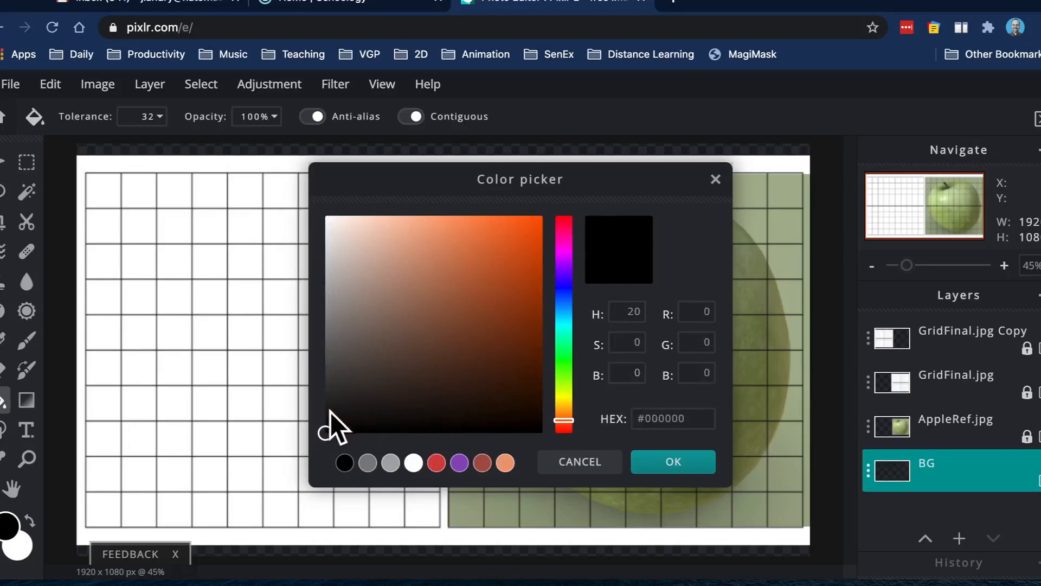
- Set the foreground colour's brightness to 50 for a neutral mid grey (#808080) and fill the BG layer with it
left_click(628, 377)
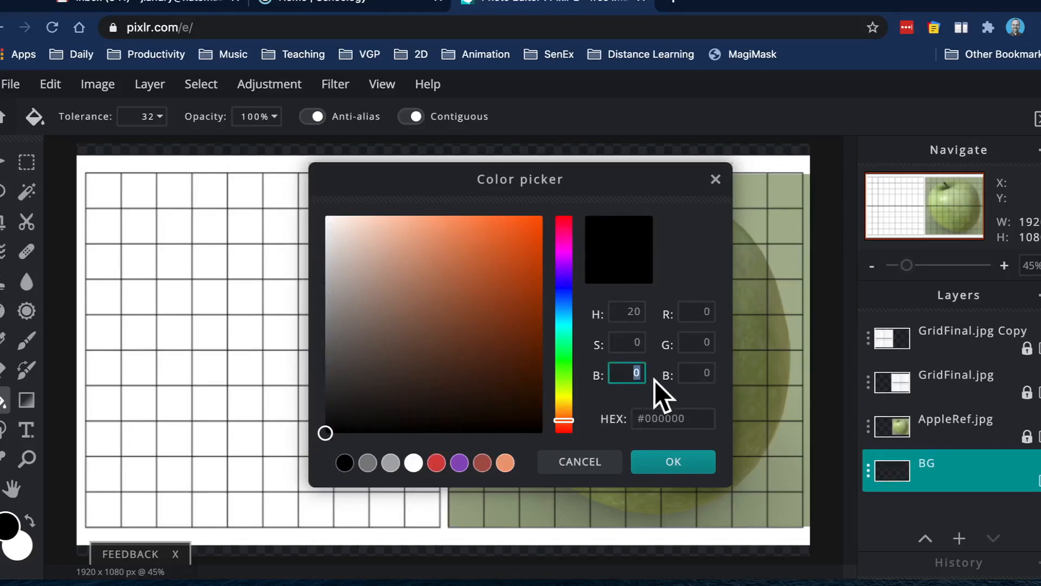
type("50")
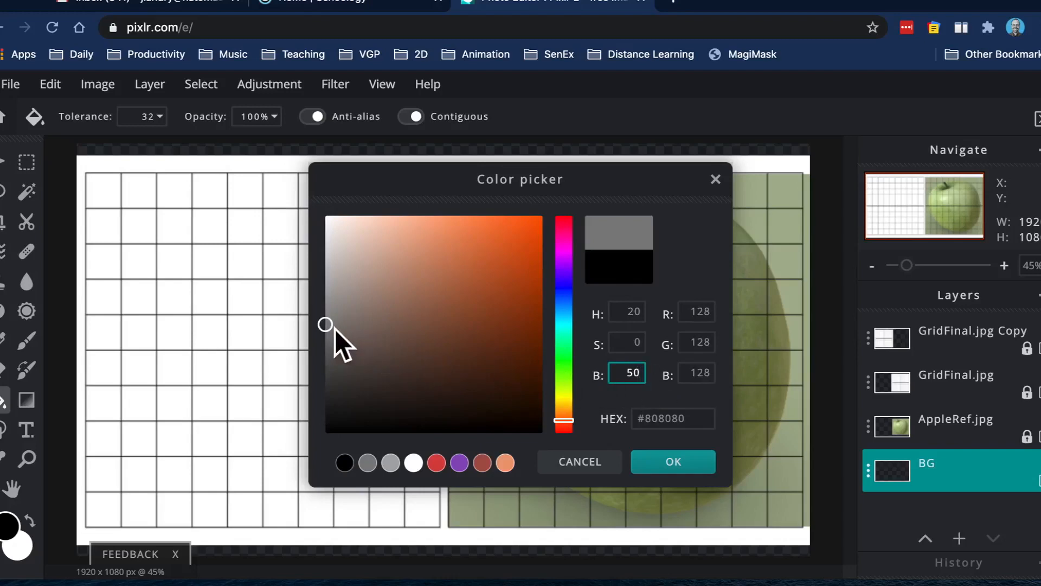
left_click(677, 470)
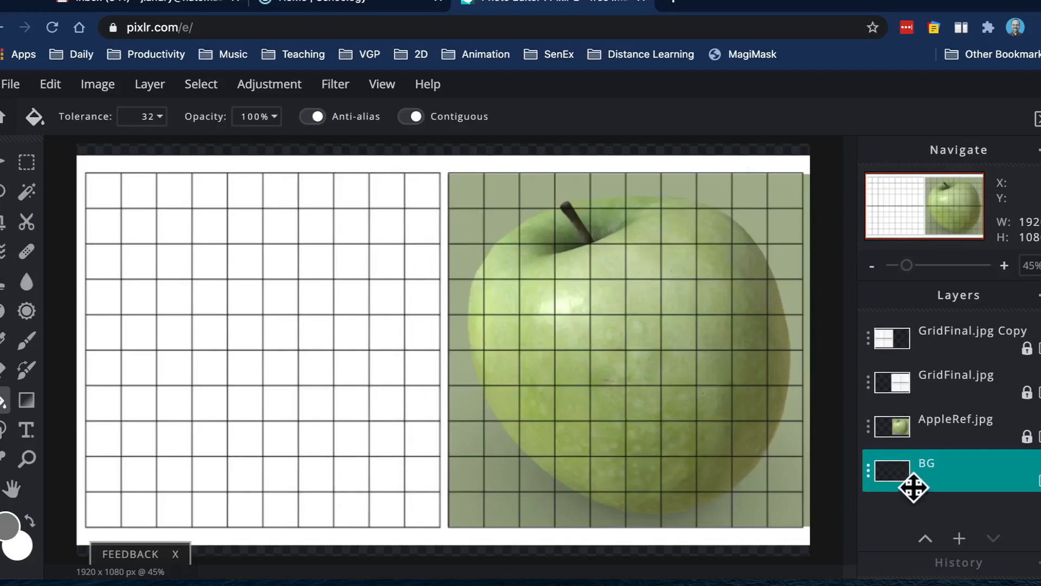
left_click(295, 378)
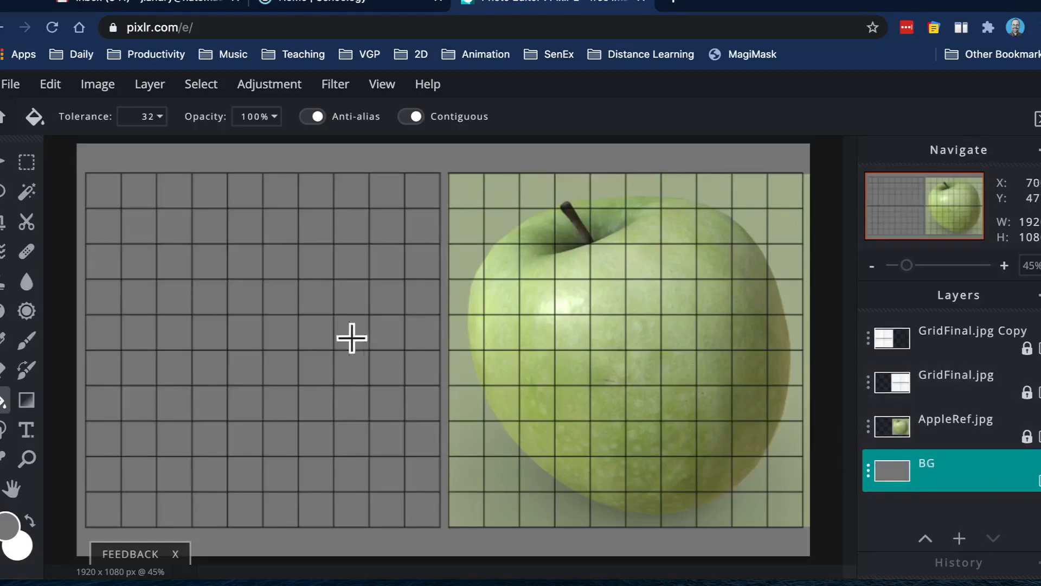
- Add a new empty layer named Sketch above all other layers and switch to the Brush tool
left_click(959, 538)
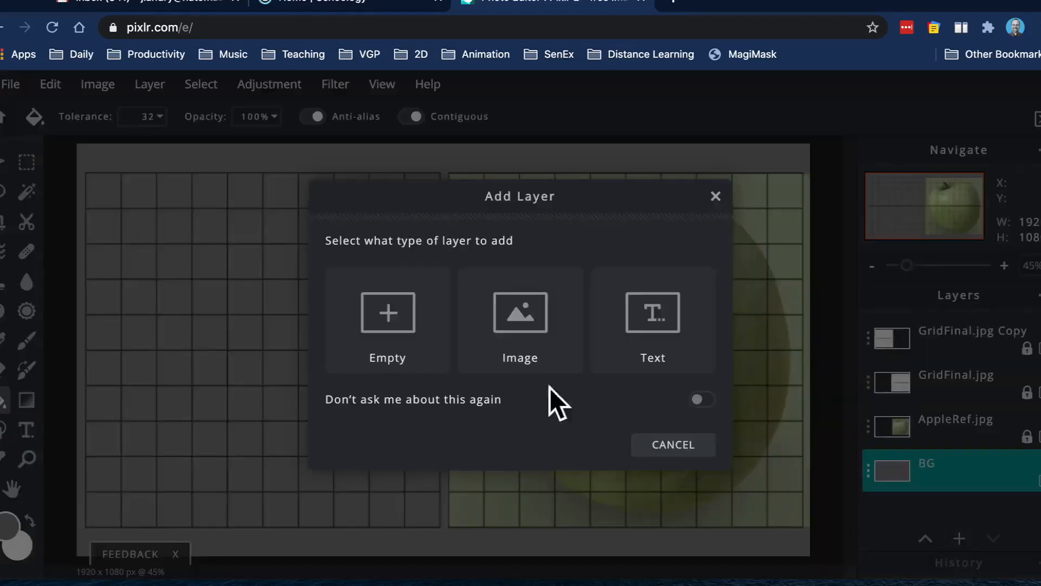
left_click(441, 361)
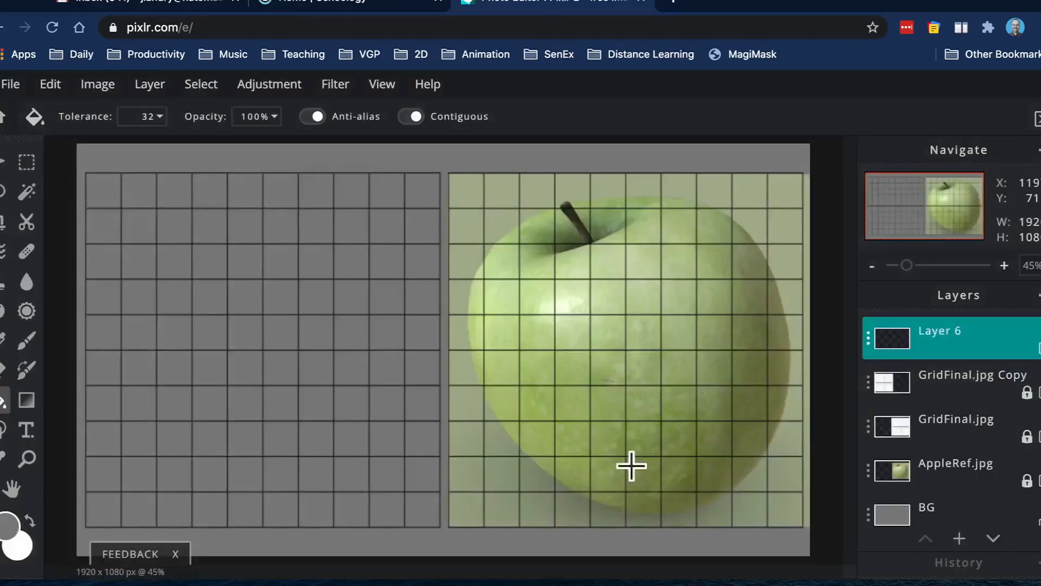
left_click(960, 354)
left_click_drag(774, 287, 662, 302)
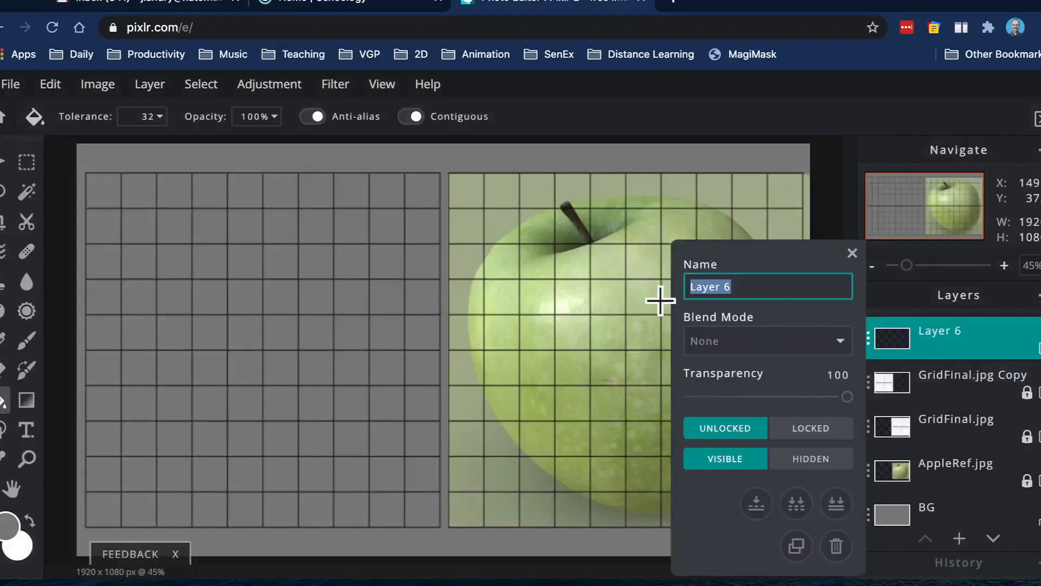
type("Sketch")
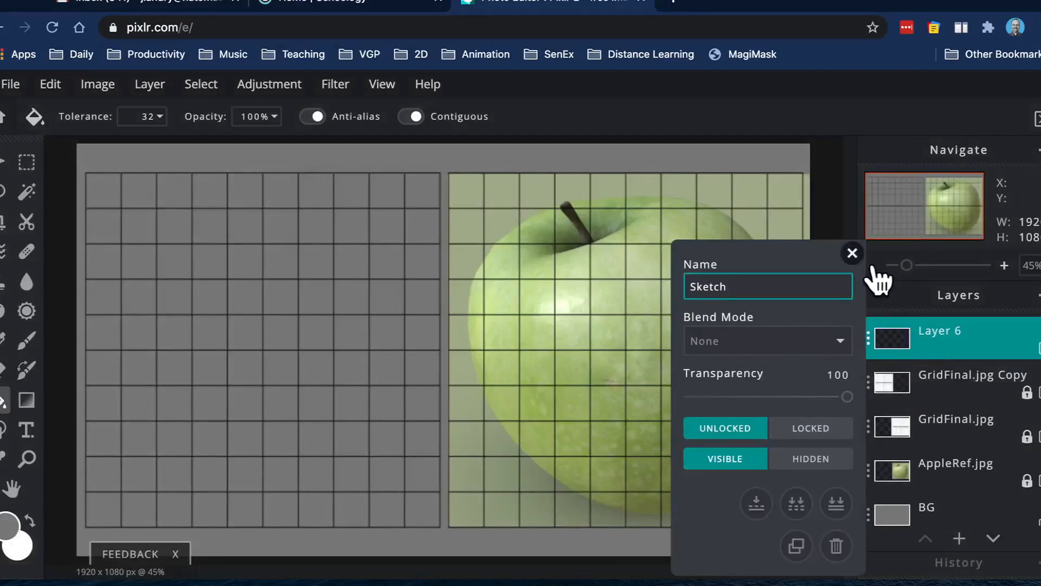
left_click(853, 254)
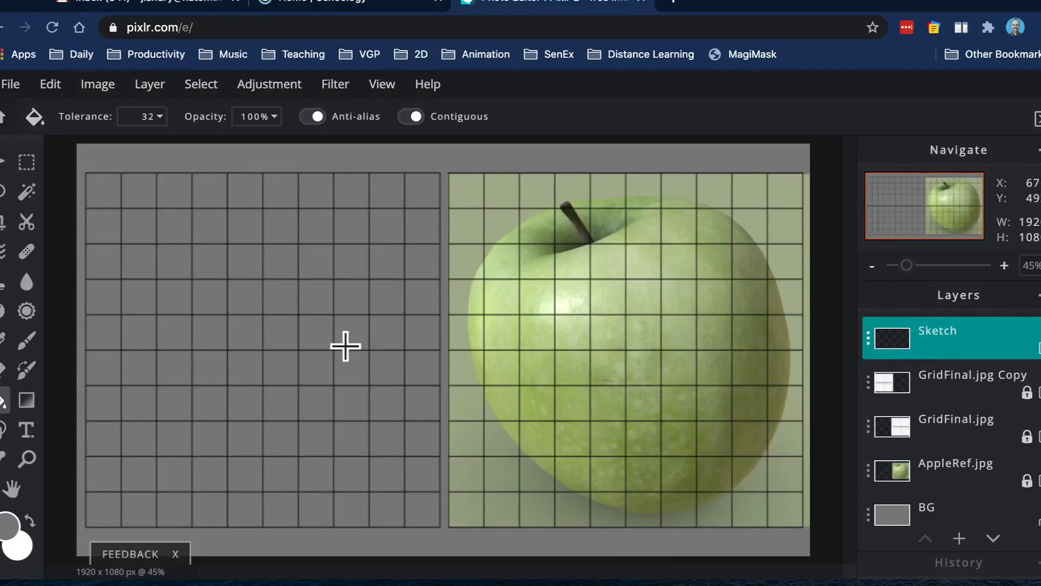
key("b")
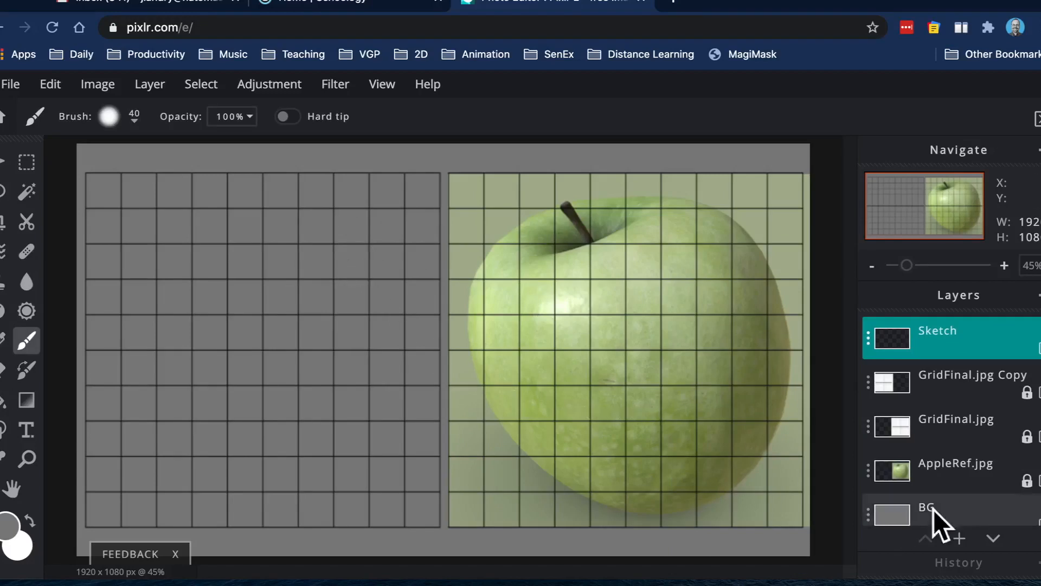
- Duplicate the AppleRef.jpg layer
left_click(962, 477)
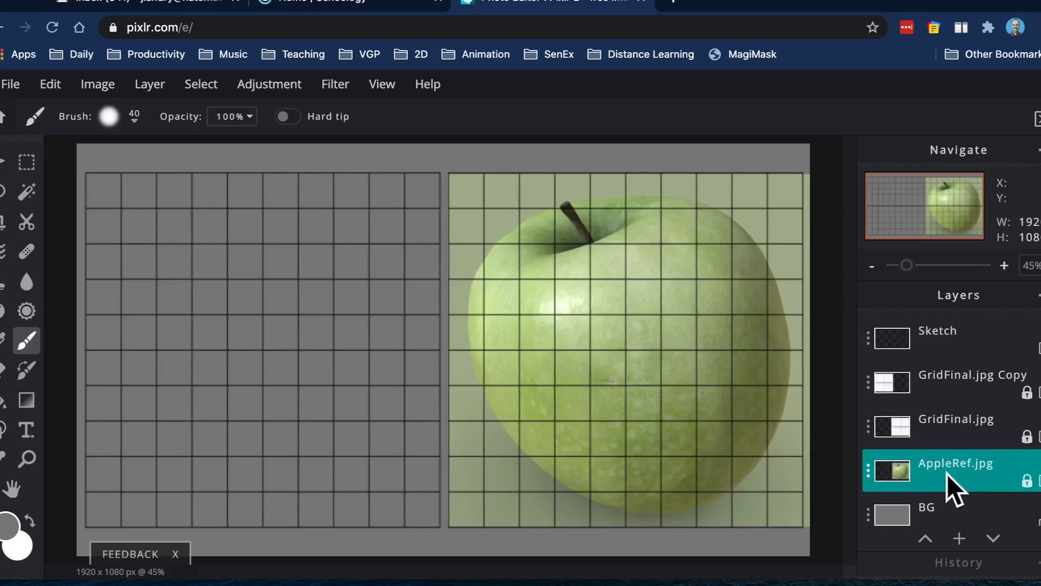
left_click(947, 473)
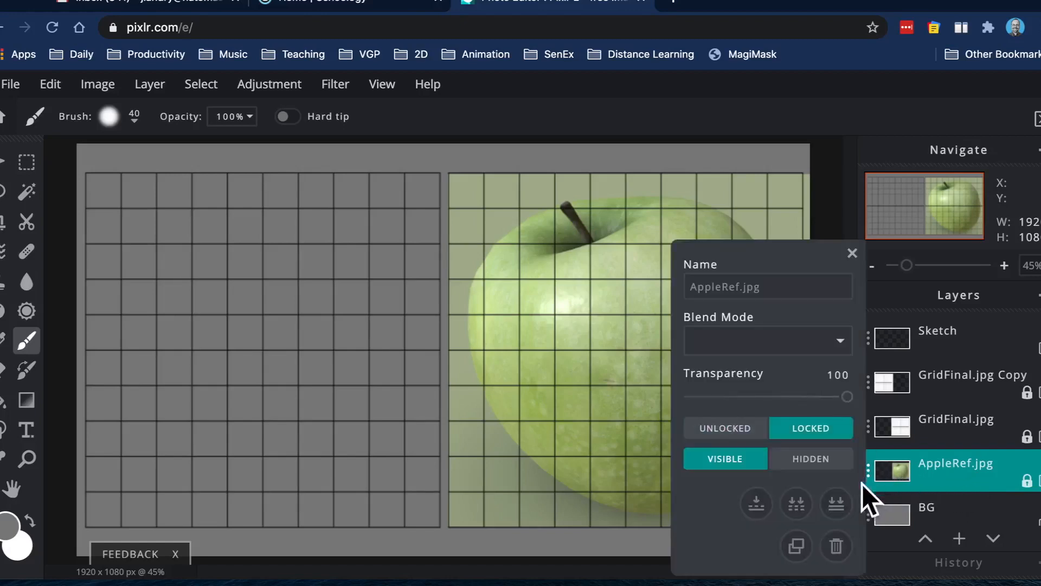
left_click(798, 546)
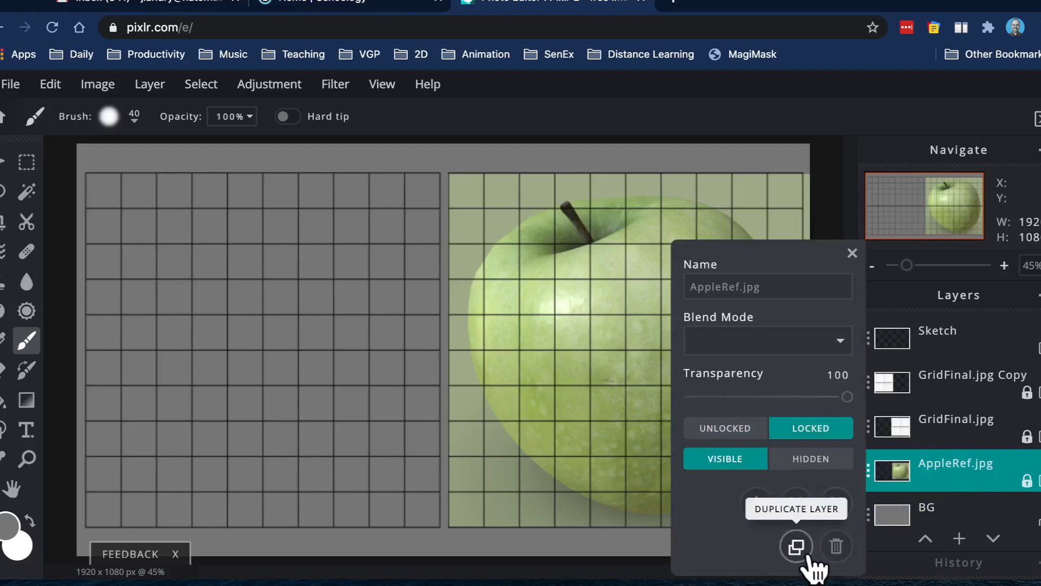
- Rename the duplicated apple layer to Apple BW
scroll(966, 476, "down", 2)
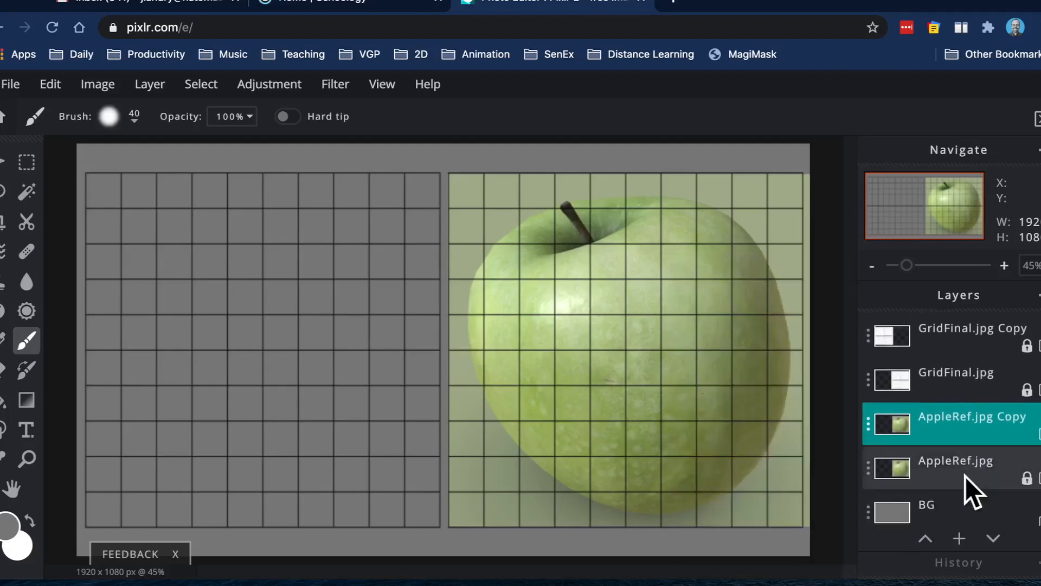
left_click(962, 434)
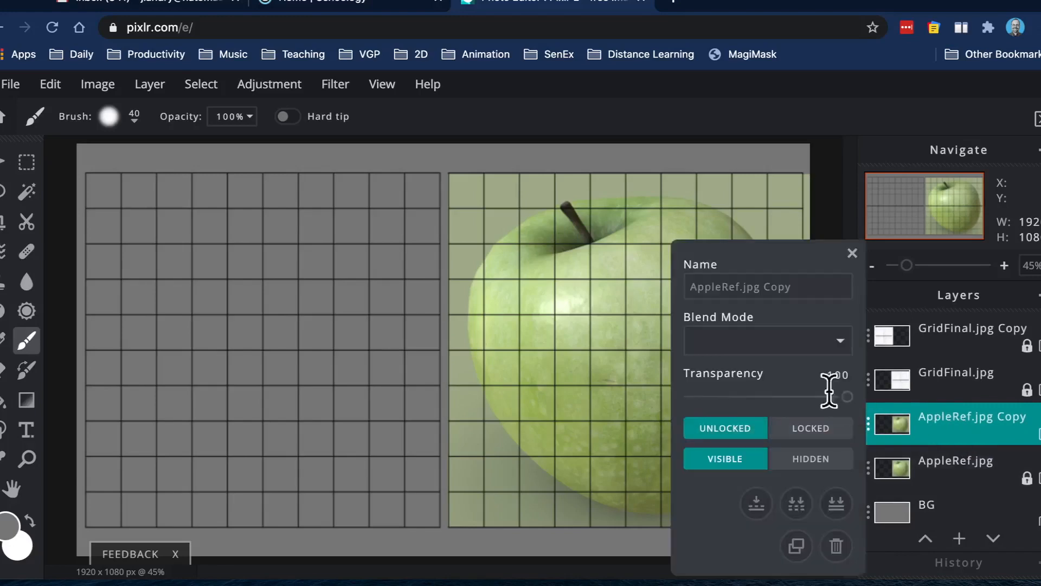
left_click(804, 294)
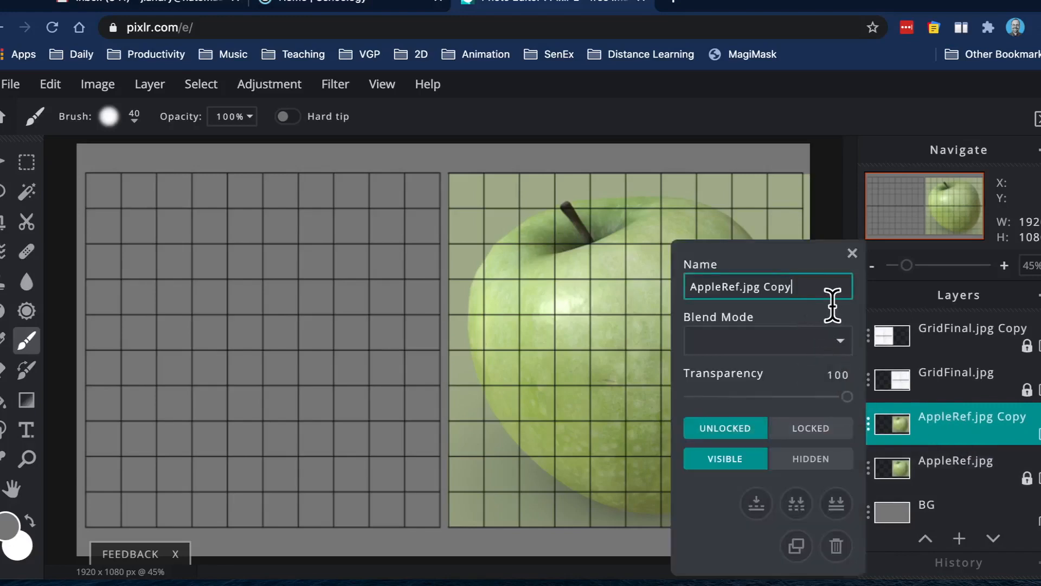
key("BackSpace")
key("BackSpace")
key("BackSpace")
key("BackSpace")
key("BackSpace")
key("BackSpace")
key("BackSpace")
key("BackSpace")
key("BackSpace")
key("BackSpace")
key("BackSpace")
key("BackSpace")
key("BackSpace")
type("e BW")
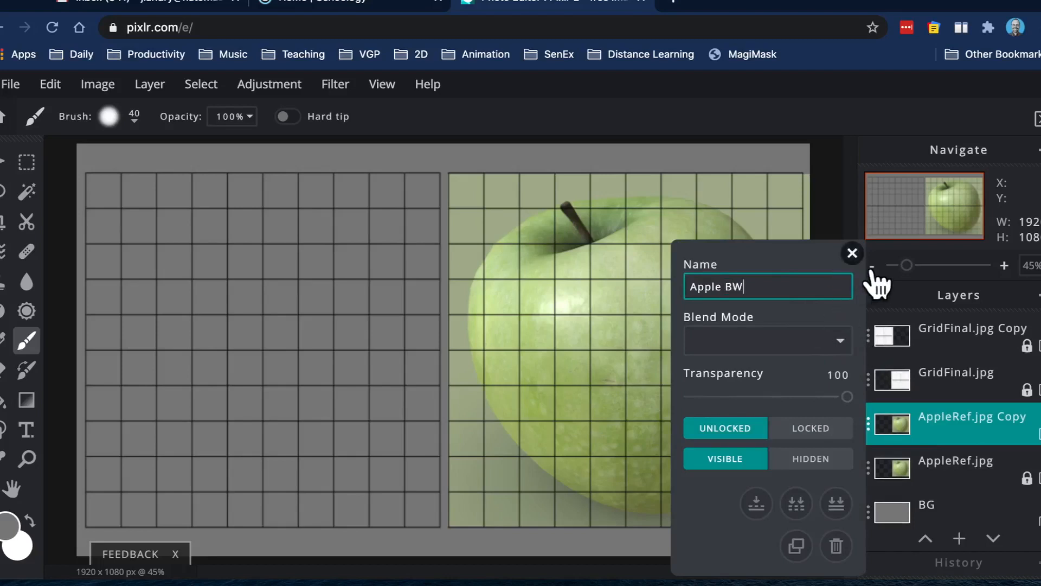
left_click(853, 253)
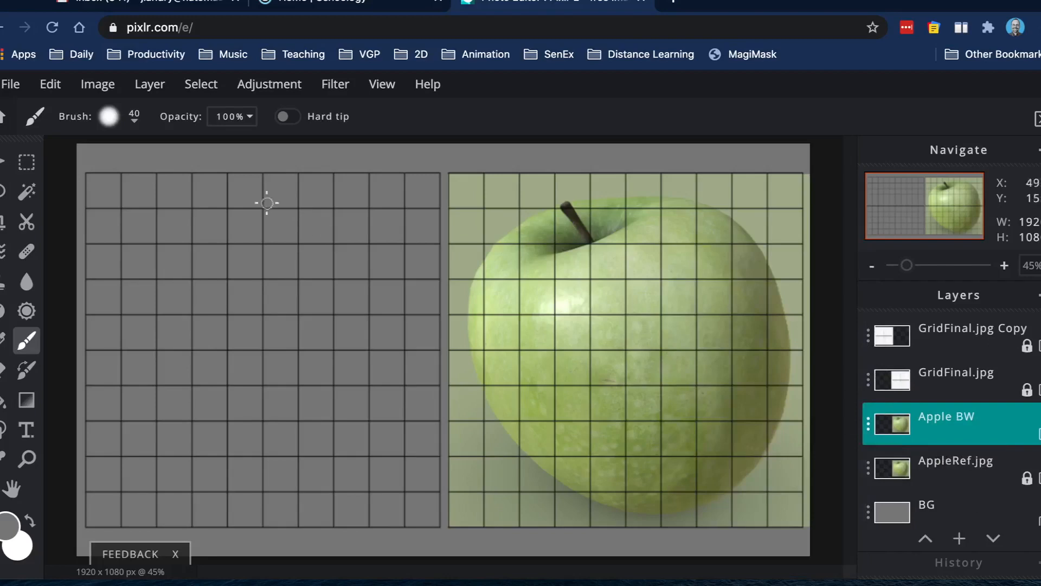
- Desaturate the Apple BW layer and toggle its visibility to compare it with the colour reference below
left_click(253, 96)
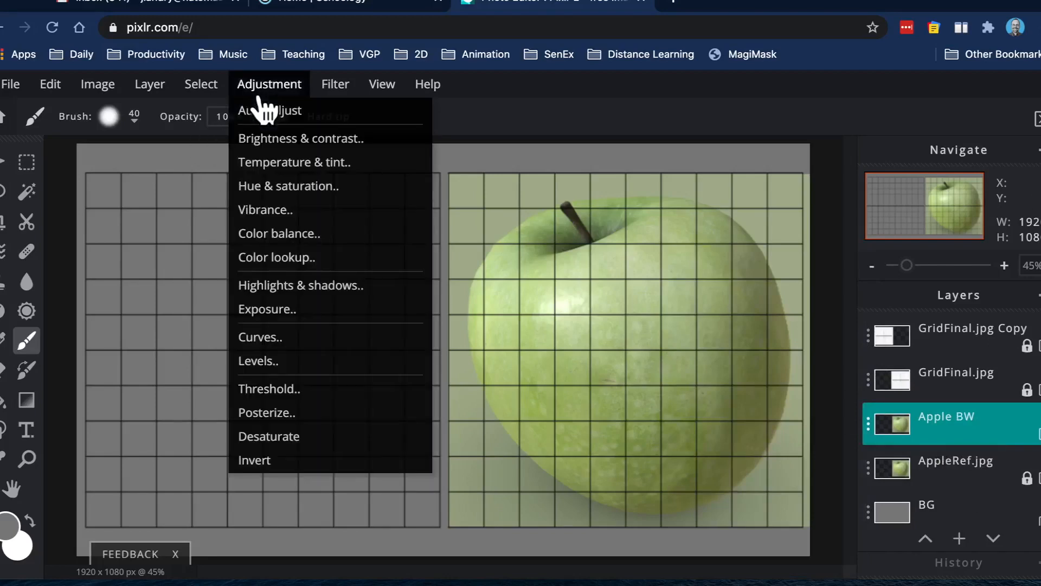
left_click(277, 440)
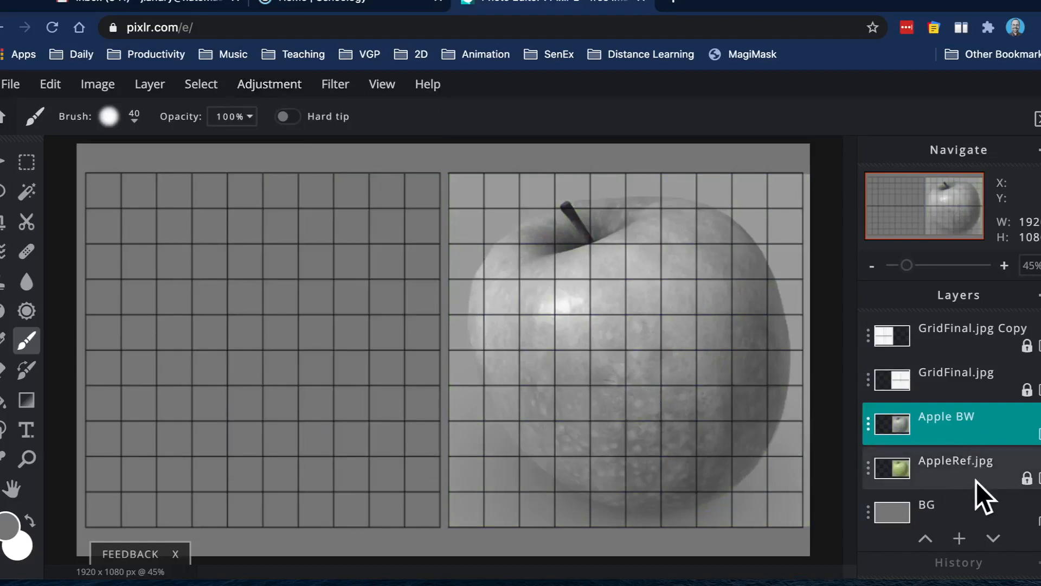
left_click(1038, 433)
left_click(1038, 434)
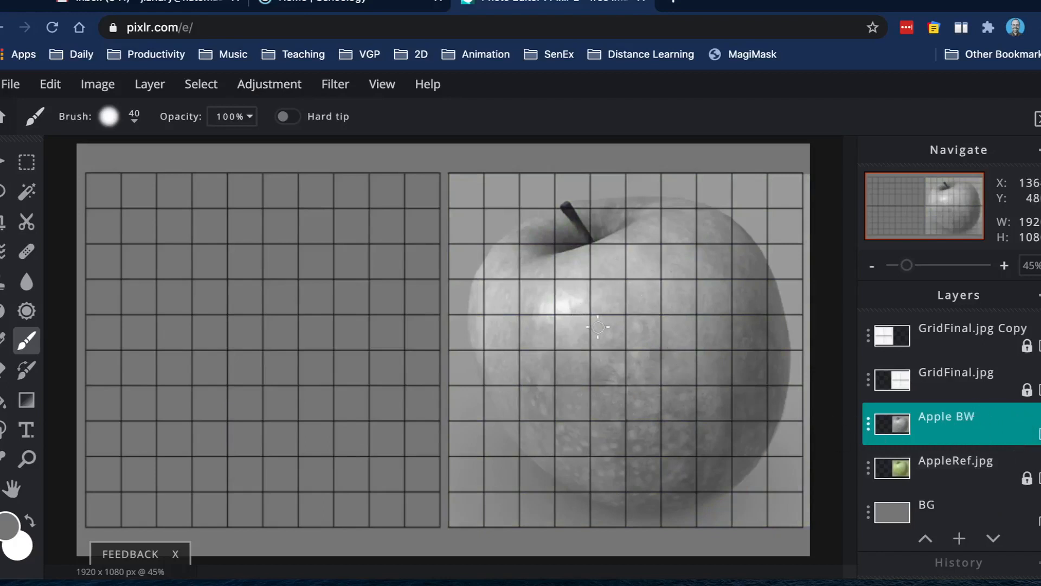
- Adjust the Apple BW layer's brightness to -9 and its contrast to 59
left_click(274, 89)
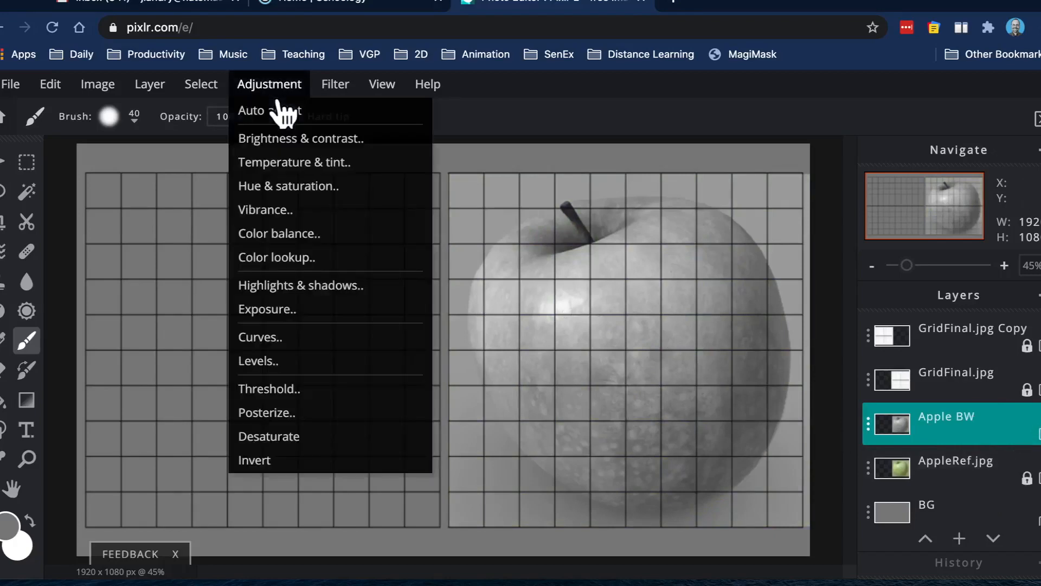
left_click(286, 147)
left_click_drag(499, 289, 229, 240)
left_click_drag(269, 370, 353, 369)
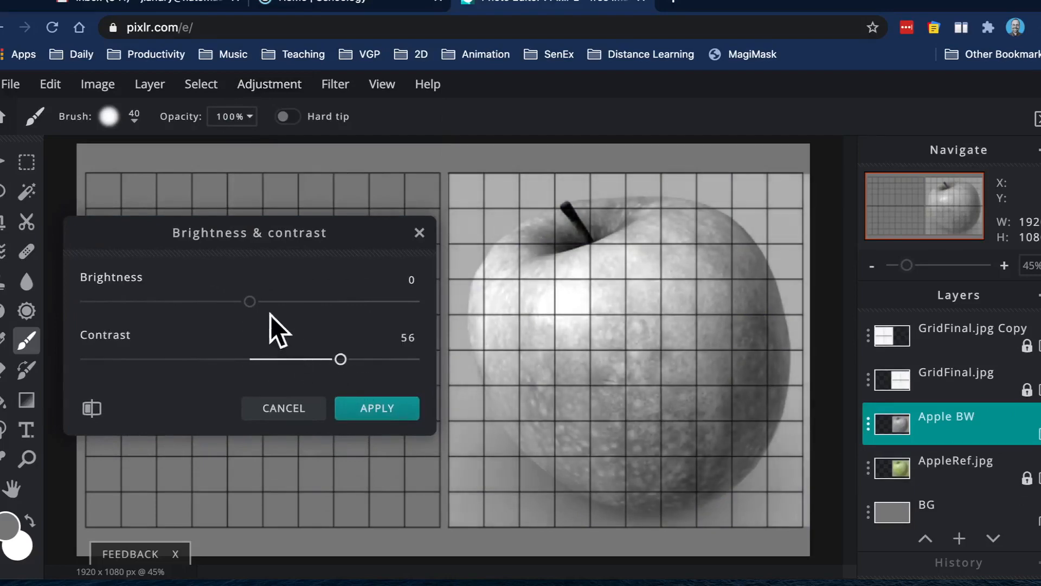
mouse_move(266, 314)
left_mouse_down()
mouse_move(297, 314)
mouse_move(235, 316)
mouse_move(295, 316)
mouse_move(250, 316)
left_mouse_up()
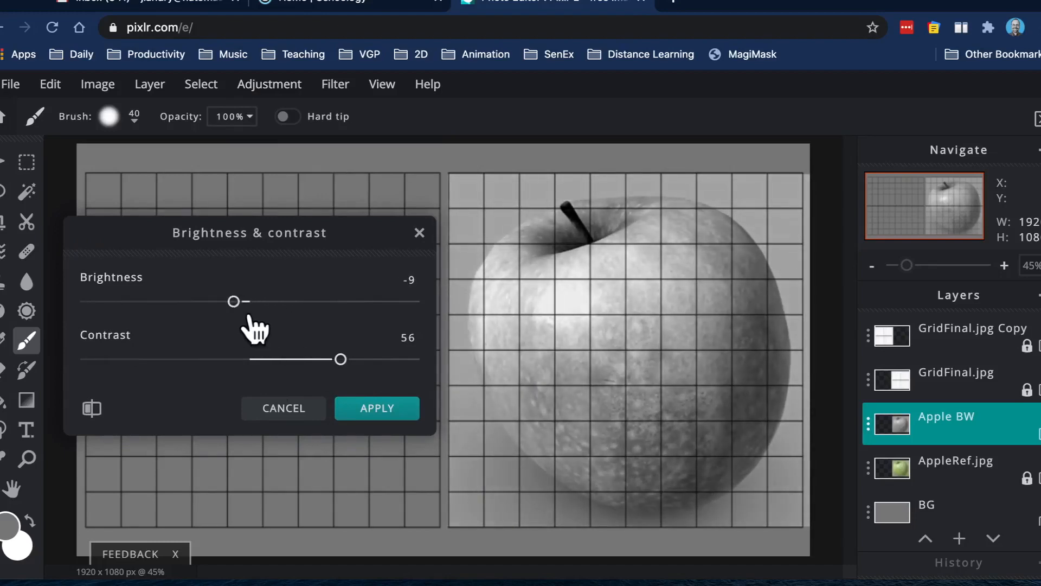
left_click_drag(355, 373, 362, 372)
- Compare the apple before and after the brightness and contrast adjustment, and apply it
left_click(106, 416)
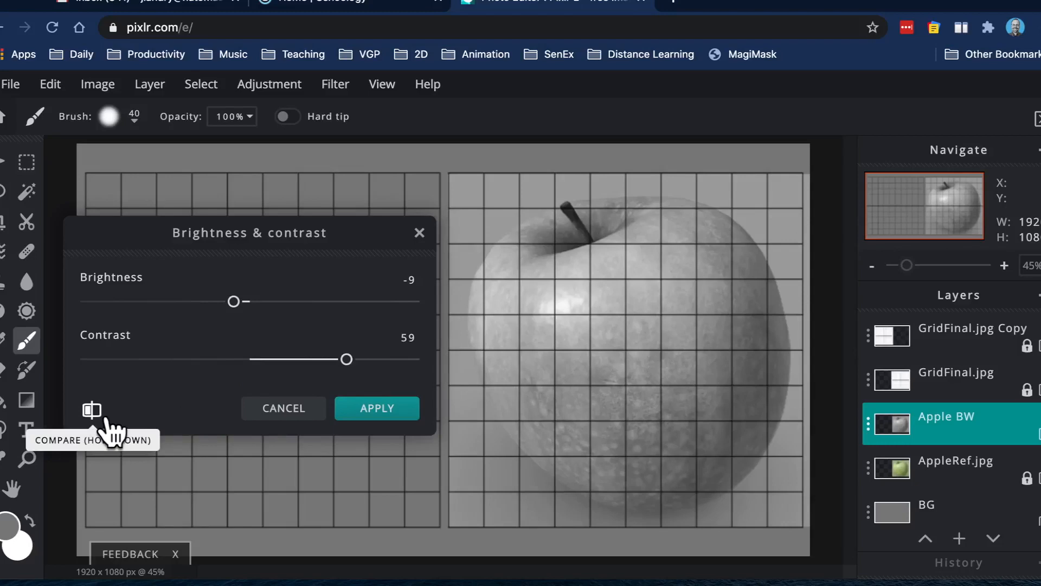
left_click(106, 417)
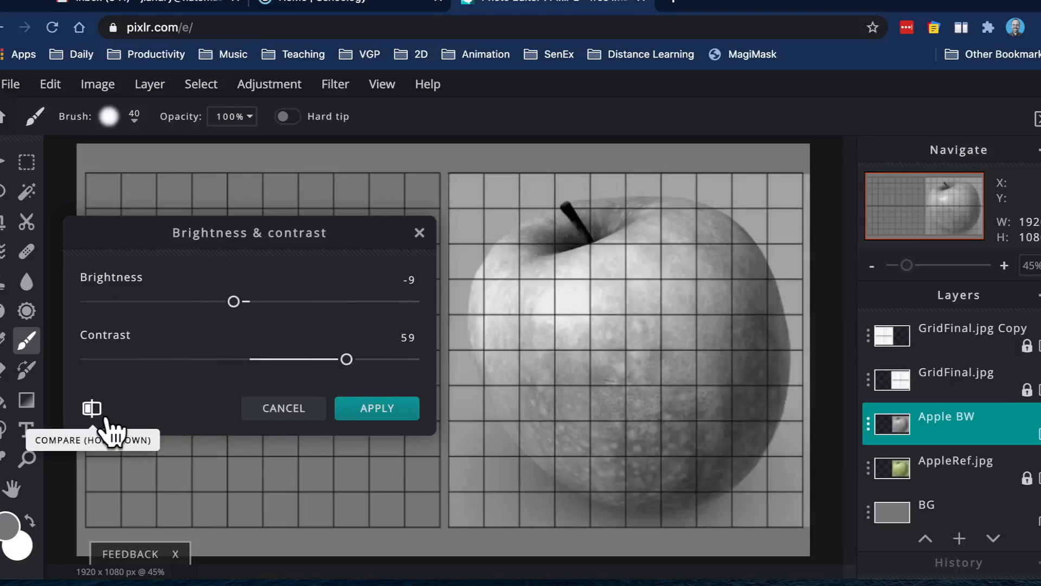
left_click(106, 417)
left_click(107, 417)
left_click(375, 412)
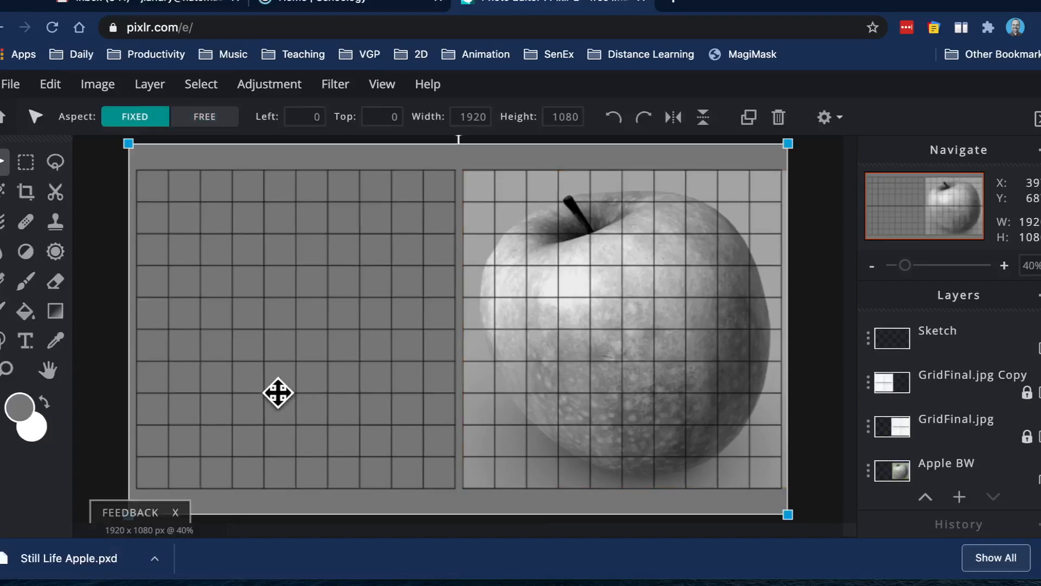
- Select the Sketch layer with the Brush tool and choose the round 10 px brush preset with 25% softness
key("b")
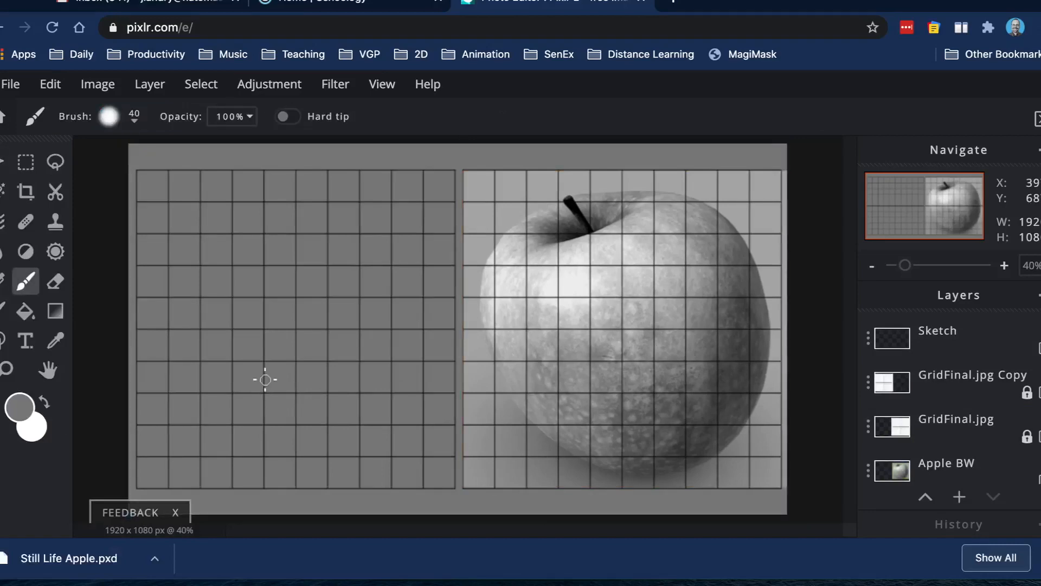
left_click(985, 355)
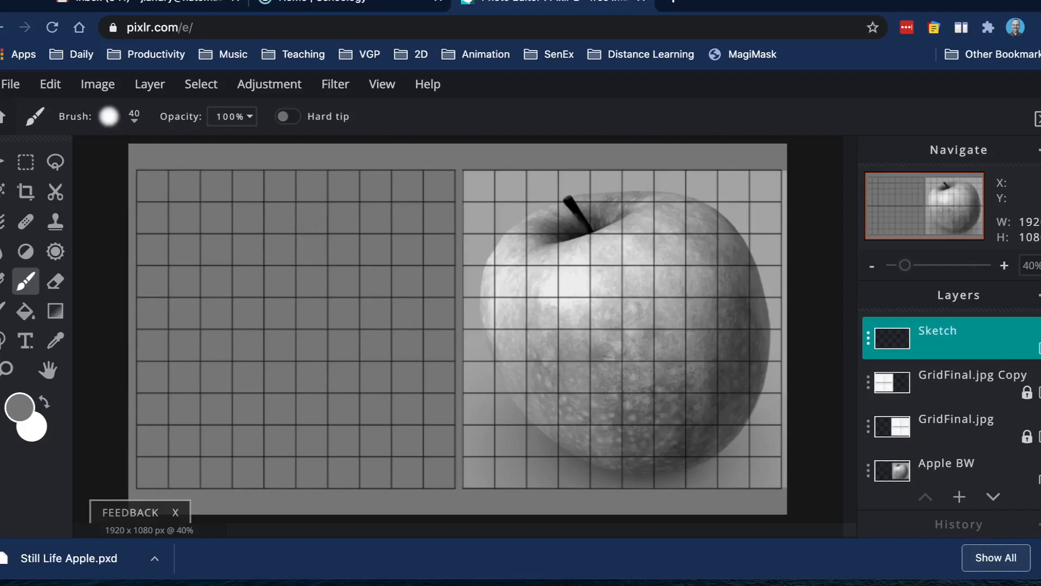
left_click(1040, 558)
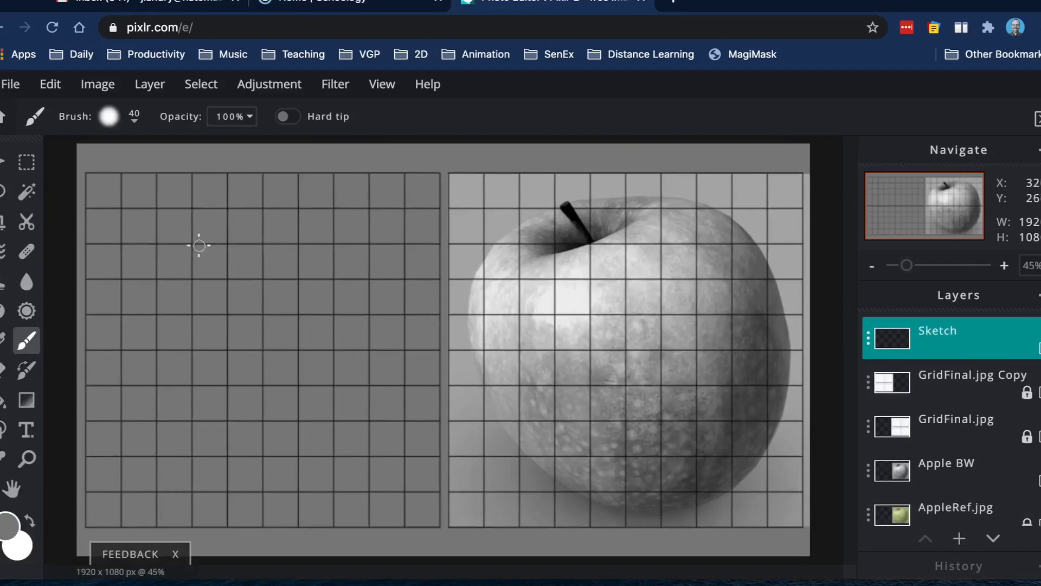
left_click(139, 132)
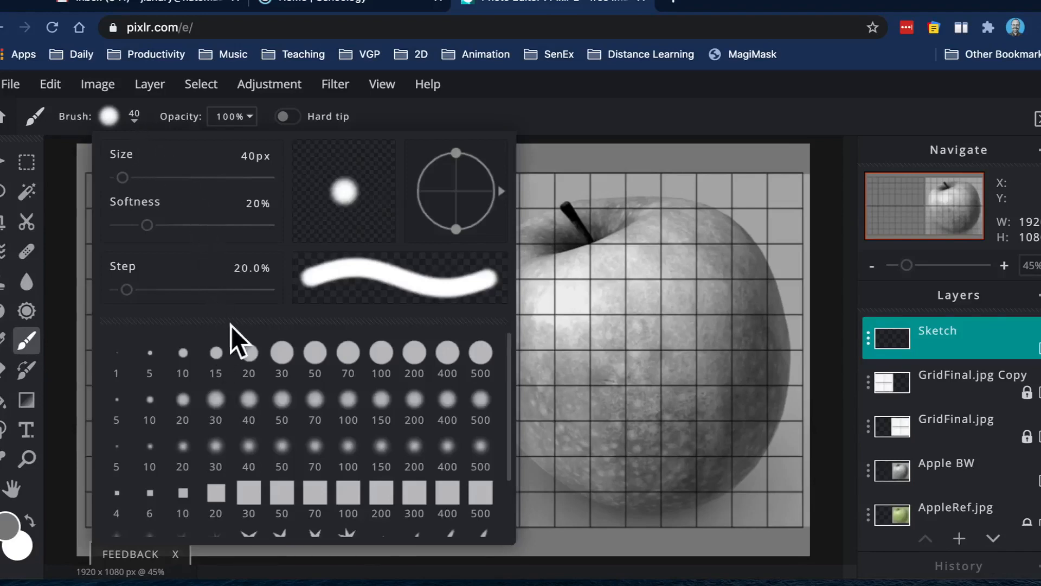
left_click(164, 415)
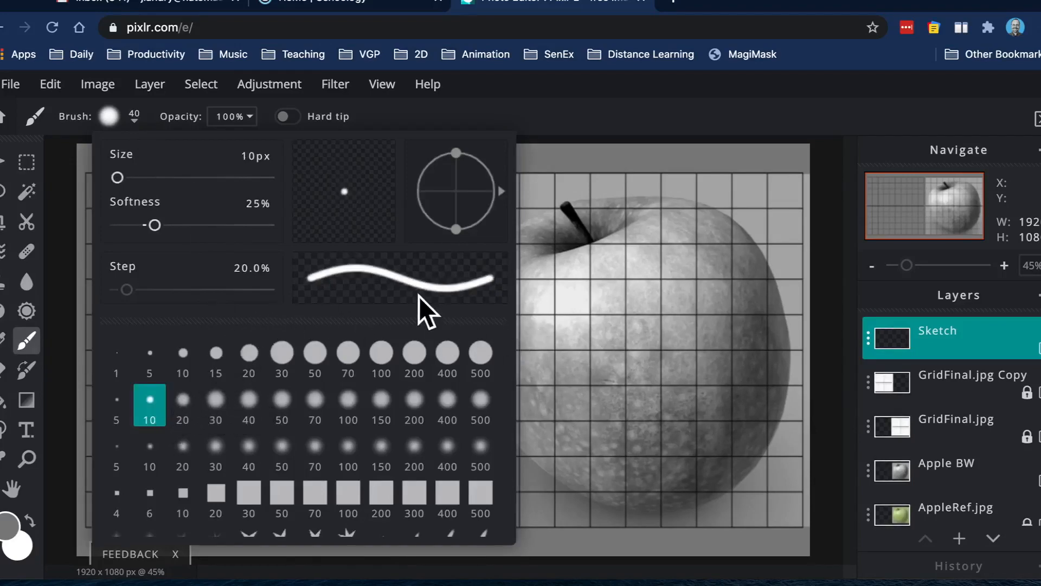
left_click(540, 223)
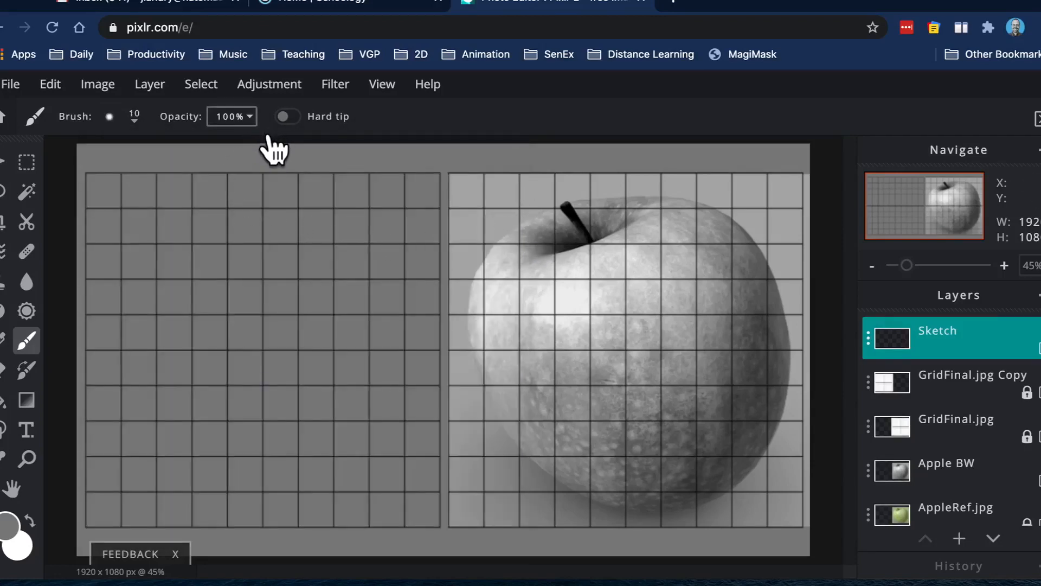
- Set the foreground colour to pure black (#000000)
left_click(9, 525)
left_click_drag(324, 413, 313, 461)
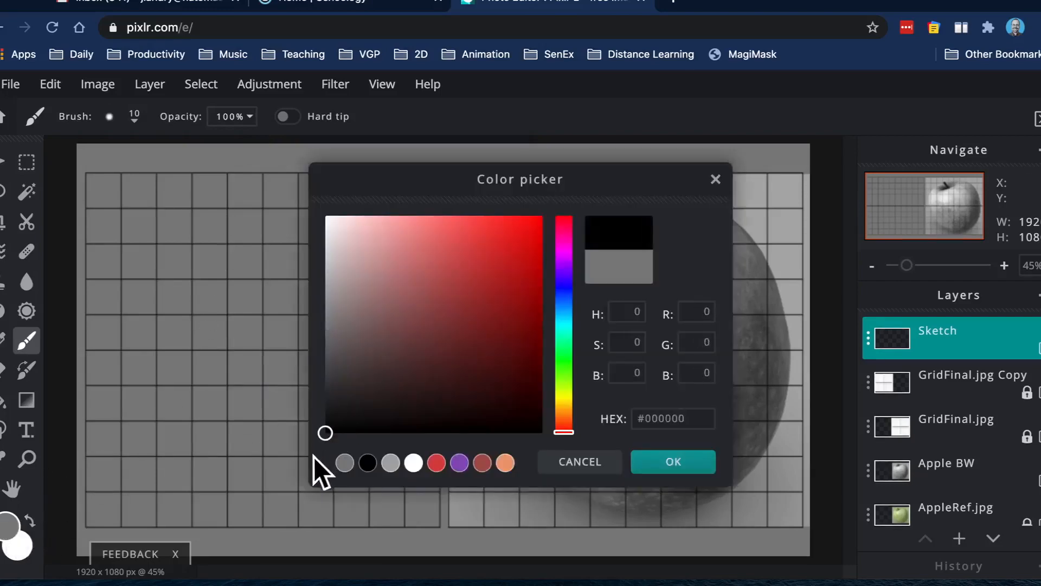
left_click(654, 474)
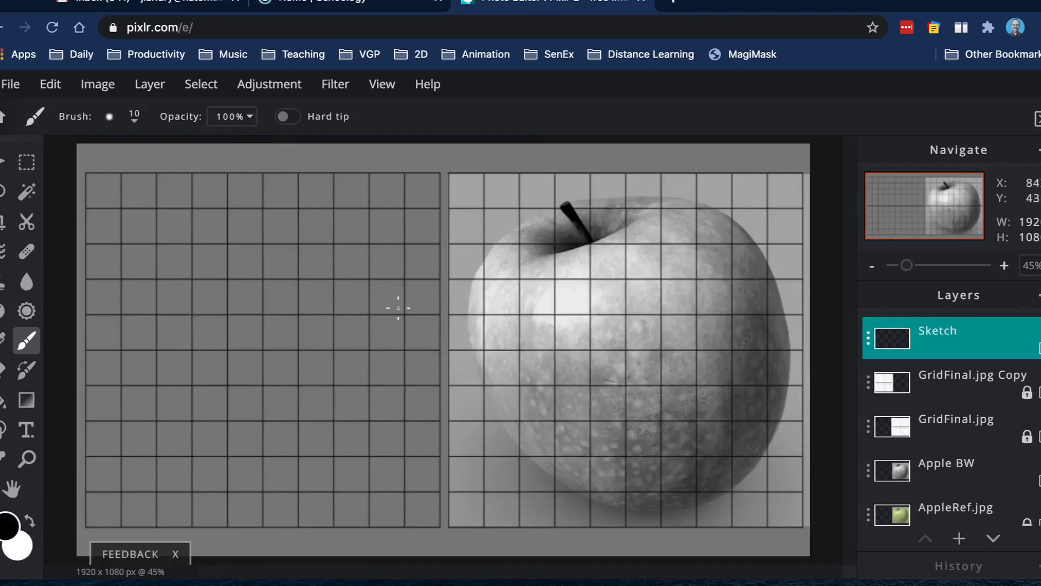
- Set the brush opacity to 30% and draw two light strokes over the empty grid on the Sketch layer
left_click(256, 121)
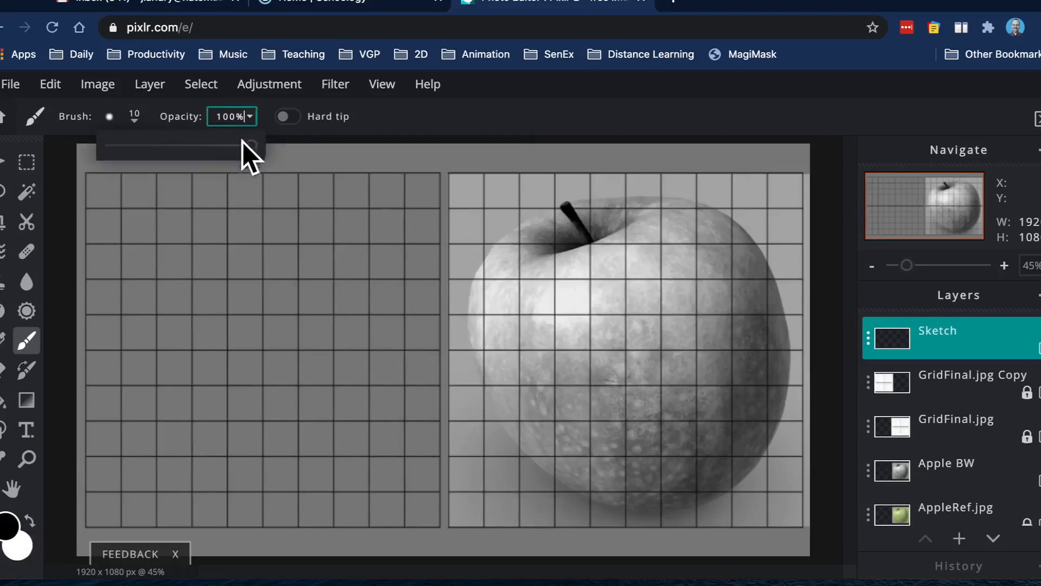
left_click_drag(217, 117, 260, 120)
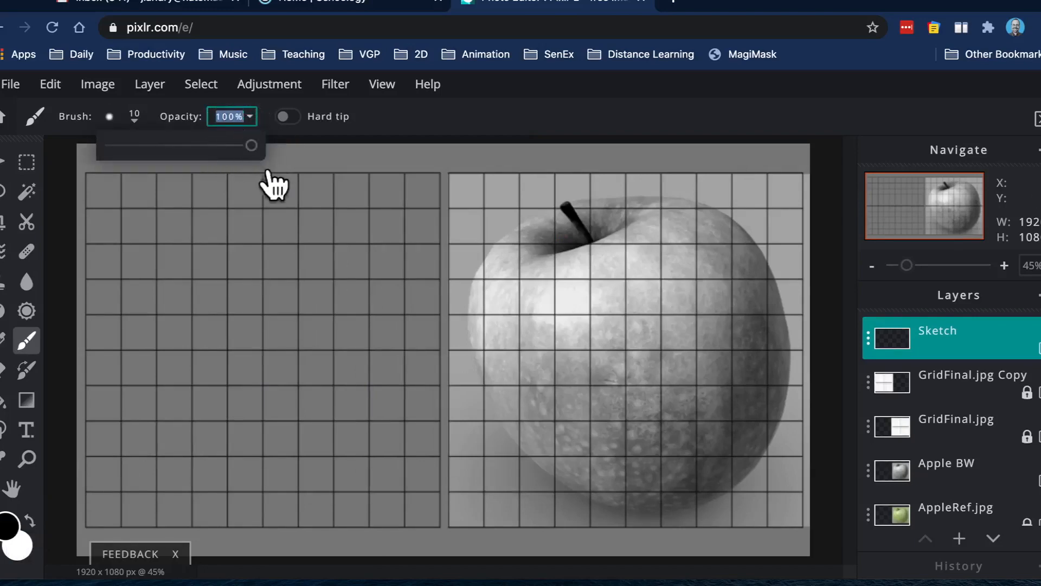
type("30")
key("Return")
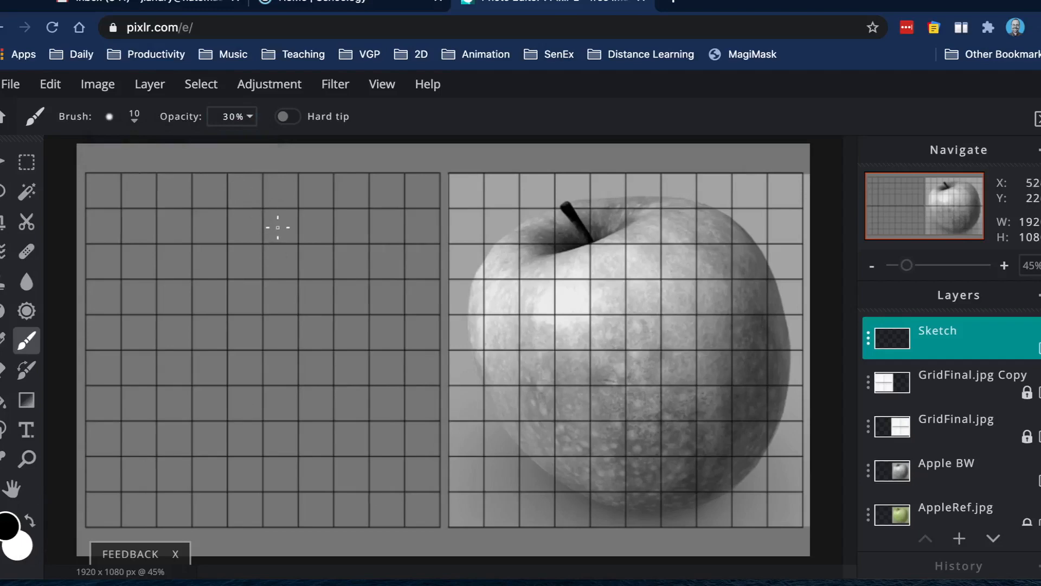
left_click_drag(289, 219, 221, 263)
mouse_move(170, 315)
left_mouse_down()
mouse_move(185, 391)
mouse_move(225, 407)
left_mouse_up()
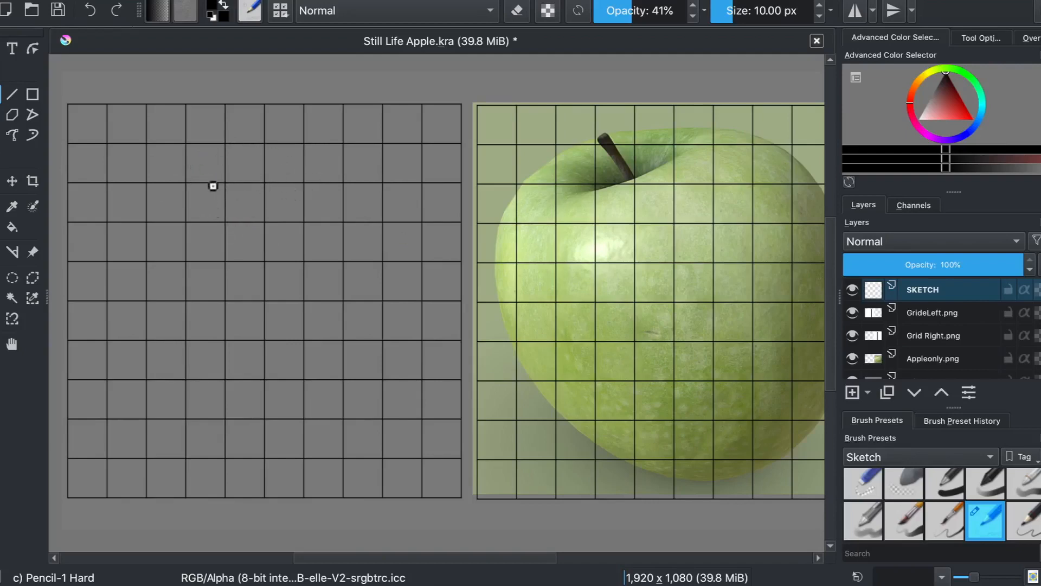
- Rough out a tilted ellipse with a rounded tapering body in loose strokes on the empty grid, and clear the Sketch layer
mouse_move(215, 181)
left_mouse_down()
mouse_move(179, 189)
mouse_move(245, 155)
mouse_move(375, 151)
mouse_move(409, 223)
mouse_move(250, 279)
mouse_move(147, 234)
mouse_move(333, 155)
mouse_move(365, 225)
mouse_move(171, 266)
mouse_move(224, 172)
mouse_move(357, 176)
mouse_move(280, 272)
mouse_move(192, 194)
mouse_move(344, 156)
mouse_move(335, 278)
mouse_move(166, 273)
mouse_move(231, 158)
mouse_move(374, 217)
mouse_move(228, 298)
mouse_move(184, 212)
mouse_move(376, 164)
left_mouse_up()
mouse_move(305, 301)
left_mouse_down()
mouse_move(340, 153)
mouse_move(158, 249)
mouse_move(313, 298)
left_mouse_up()
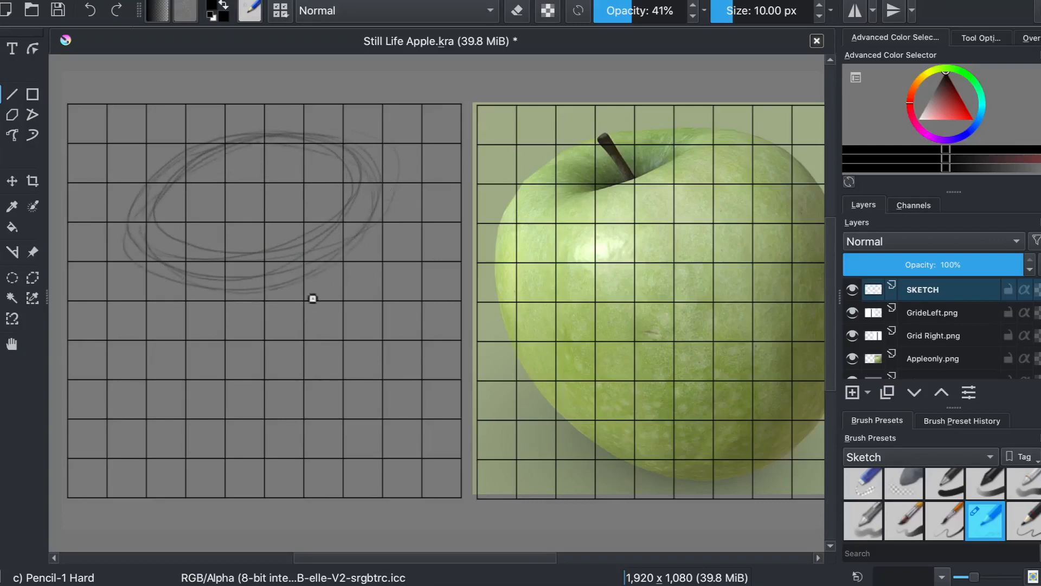
mouse_move(430, 276)
left_mouse_down()
mouse_move(387, 418)
mouse_move(247, 458)
mouse_move(134, 349)
mouse_move(176, 267)
mouse_move(140, 237)
mouse_move(305, 448)
left_mouse_up()
mouse_move(393, 395)
left_mouse_down()
mouse_move(179, 446)
mouse_move(156, 414)
mouse_move(156, 381)
mouse_move(262, 477)
mouse_move(312, 468)
left_mouse_up()
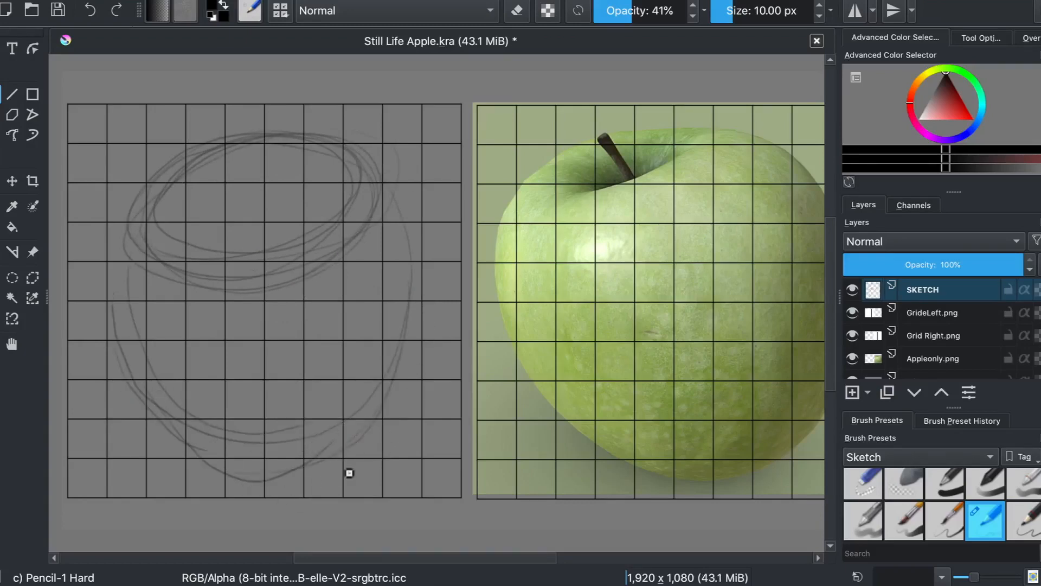
mouse_move(168, 278)
left_mouse_down()
mouse_move(148, 272)
mouse_move(401, 425)
left_mouse_up()
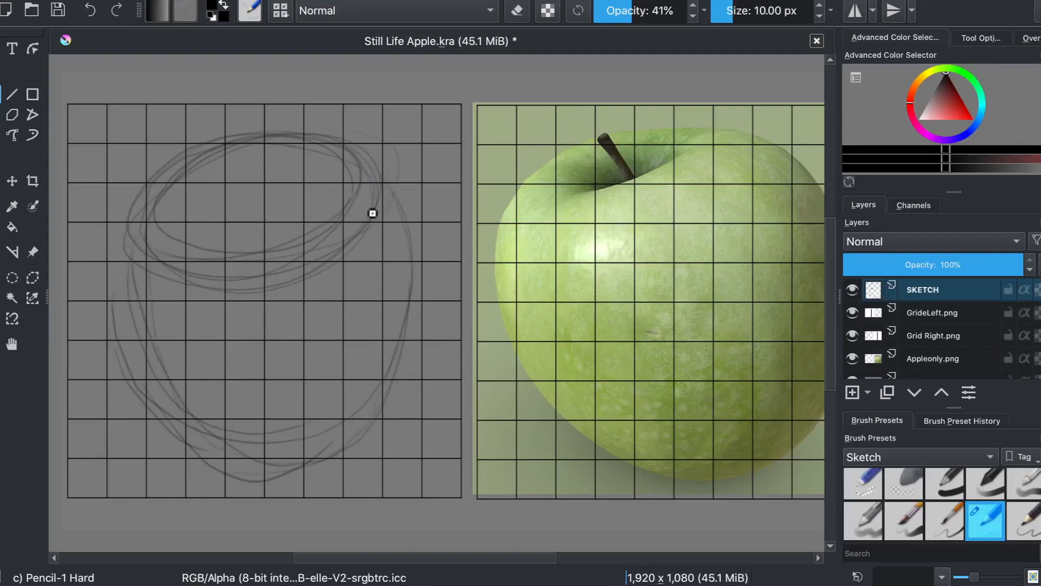
left_click(111, 1)
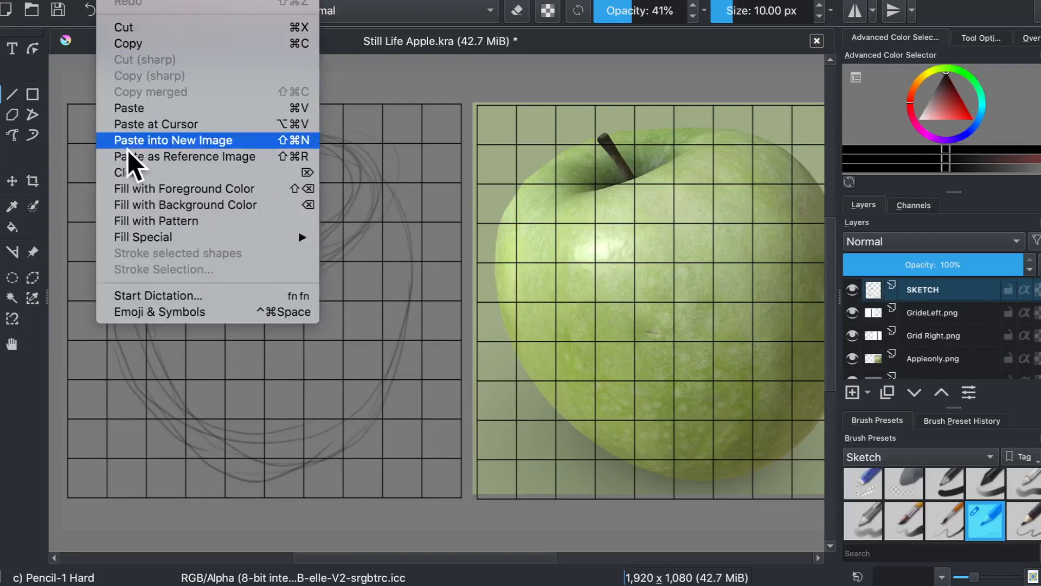
left_click(128, 172)
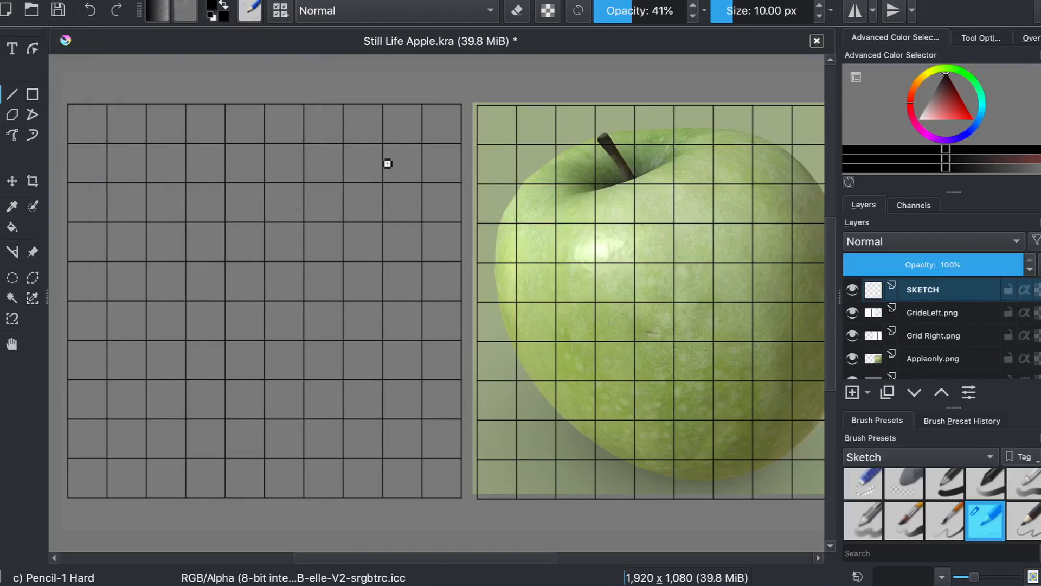
- Rough out a figure's head, torso and bent arm from simple shapes on the empty grid, and clear the Sketch layer
mouse_move(307, 215)
left_mouse_down()
mouse_move(397, 204)
mouse_move(338, 159)
mouse_move(345, 246)
mouse_move(397, 204)
mouse_move(312, 172)
mouse_move(338, 254)
mouse_move(362, 237)
left_mouse_up()
mouse_move(389, 202)
left_mouse_down()
mouse_move(344, 297)
mouse_move(390, 242)
mouse_move(342, 270)
mouse_move(351, 277)
left_mouse_up()
mouse_move(320, 231)
left_mouse_down()
mouse_move(344, 272)
mouse_move(374, 223)
left_mouse_up()
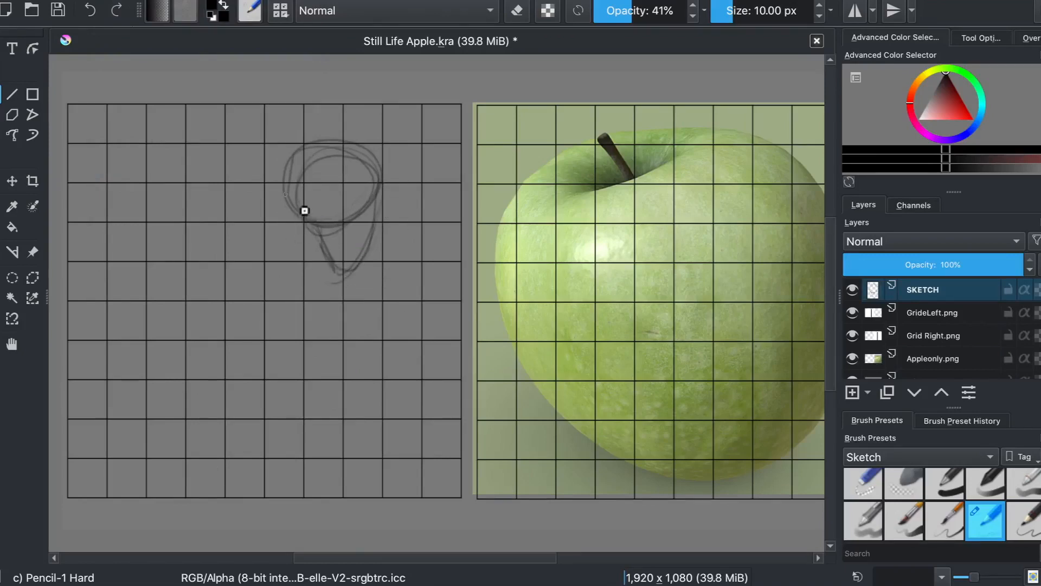
mouse_move(311, 221)
left_mouse_down()
mouse_move(288, 260)
mouse_move(276, 267)
mouse_move(288, 250)
mouse_move(260, 259)
mouse_move(295, 258)
mouse_move(254, 296)
mouse_move(298, 298)
mouse_move(288, 258)
mouse_move(291, 313)
mouse_move(316, 330)
mouse_move(329, 303)
left_mouse_up()
mouse_move(341, 351)
left_mouse_down()
mouse_move(328, 330)
mouse_move(347, 343)
mouse_move(394, 299)
left_mouse_up()
mouse_move(428, 328)
left_mouse_down()
mouse_move(400, 330)
mouse_move(409, 307)
mouse_move(454, 298)
mouse_move(436, 318)
left_mouse_up()
mouse_move(267, 242)
left_mouse_down()
mouse_move(240, 264)
mouse_move(208, 344)
mouse_move(308, 304)
mouse_move(265, 360)
mouse_move(214, 336)
left_mouse_up()
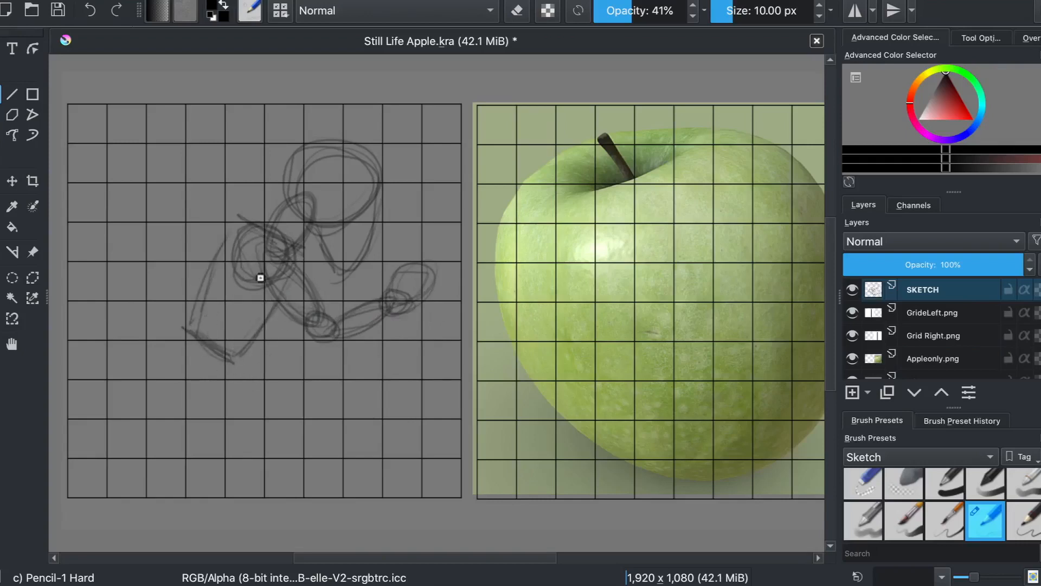
left_click(122, 1)
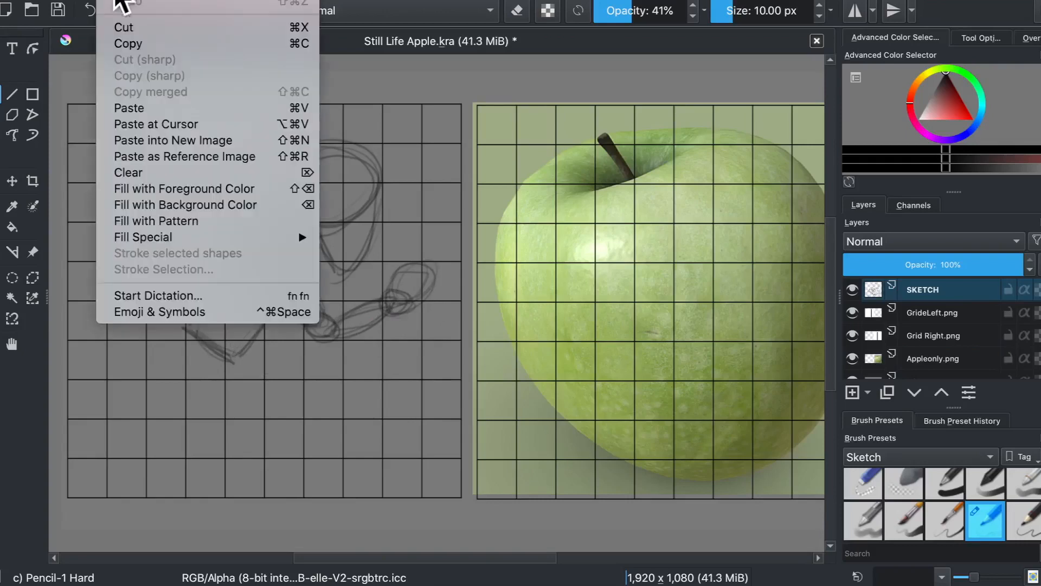
left_click(136, 172)
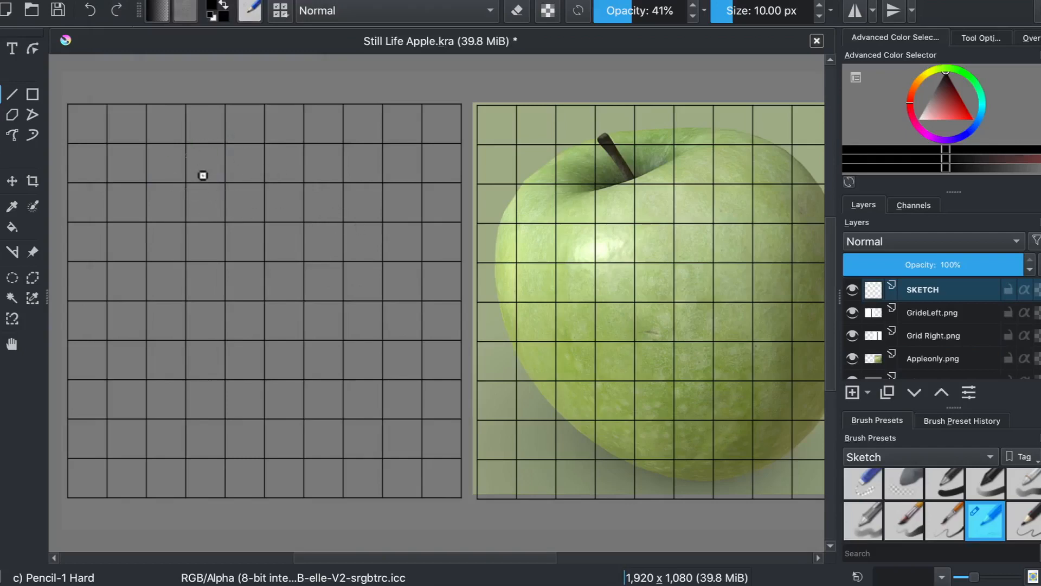
- Sketch the apple's overall outline with loose light strokes across the empty grid on the Sketch layer
mouse_move(184, 169)
left_mouse_down()
mouse_move(440, 311)
mouse_move(417, 191)
mouse_move(445, 371)
mouse_move(453, 303)
mouse_move(433, 446)
mouse_move(381, 477)
mouse_move(396, 482)
mouse_move(309, 492)
mouse_move(331, 486)
mouse_move(206, 483)
mouse_move(185, 458)
mouse_move(143, 348)
mouse_move(247, 152)
mouse_move(137, 248)
mouse_move(148, 249)
mouse_move(141, 330)
mouse_move(178, 445)
mouse_move(180, 491)
mouse_move(201, 503)
mouse_move(196, 480)
mouse_move(293, 485)
left_mouse_up()
mouse_move(413, 461)
left_mouse_down()
mouse_move(449, 369)
mouse_move(438, 297)
mouse_move(419, 217)
mouse_move(348, 146)
mouse_move(405, 180)
mouse_move(264, 144)
left_mouse_up()
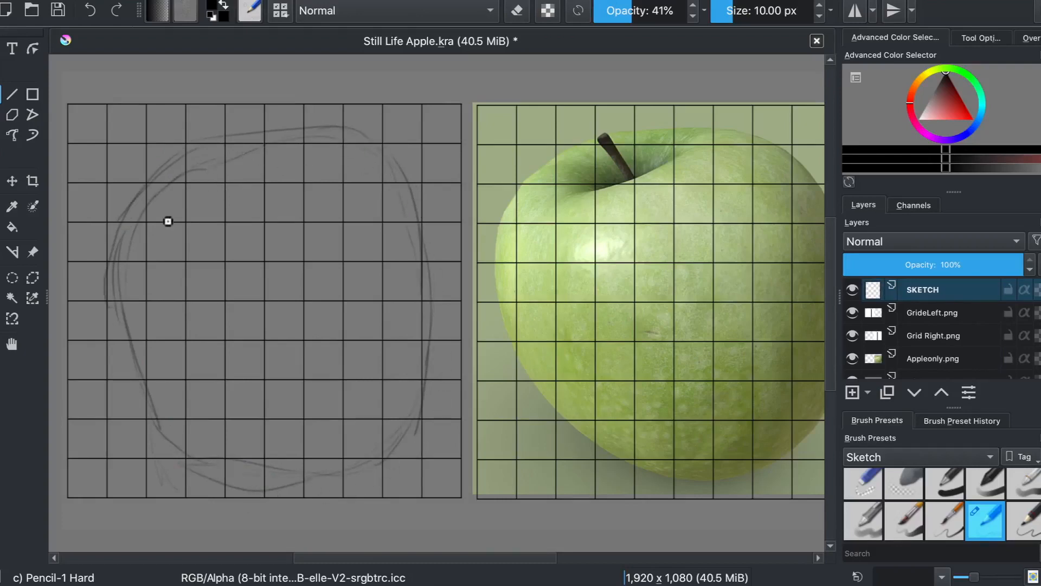
left_click_drag(145, 358, 182, 491)
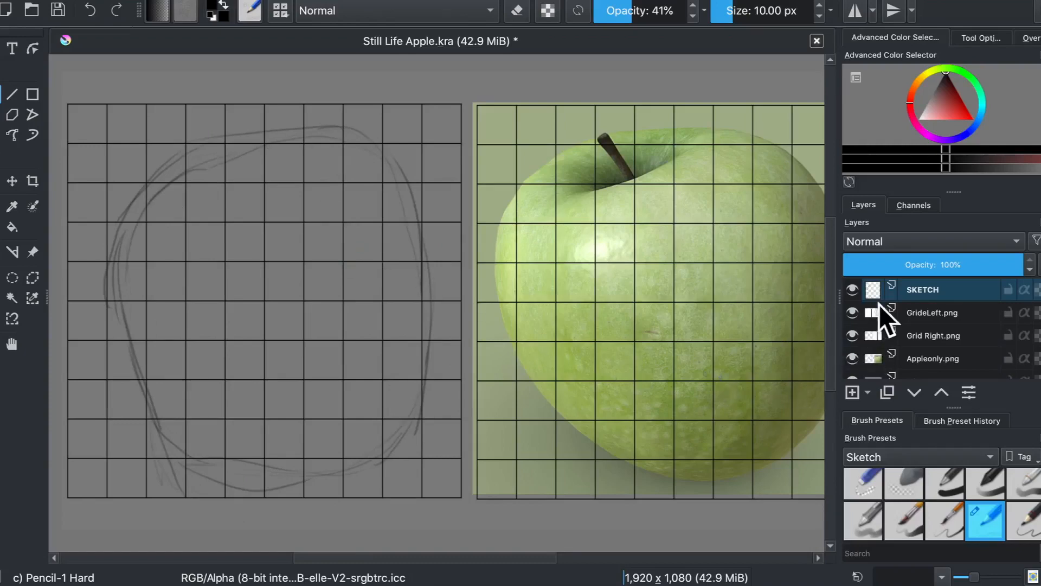
- Add a new layer above the Sketch layer and draw a more accurate apple outline, matching the reference square by square
left_click(855, 396)
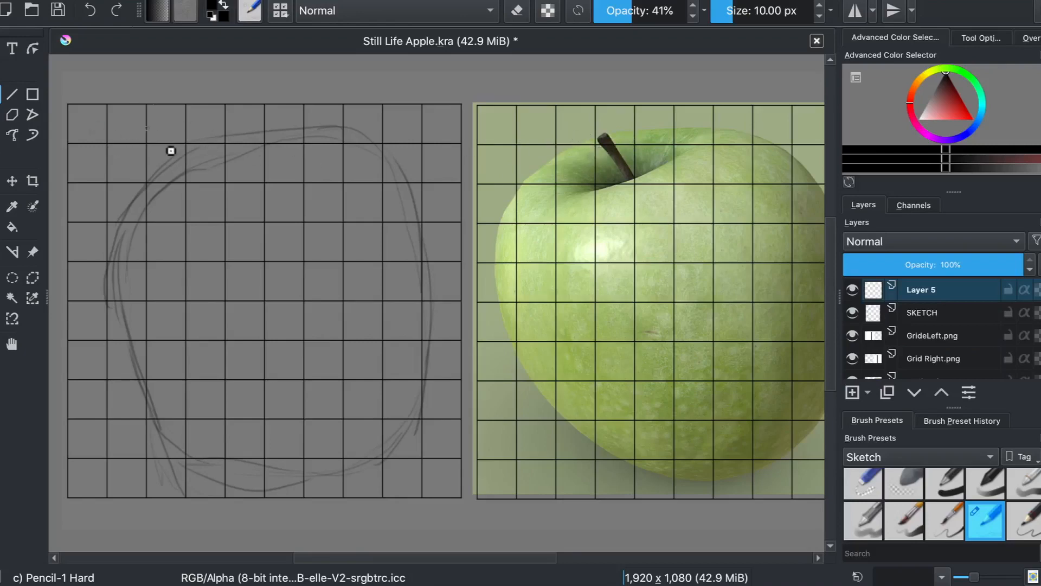
key("ctrl+z")
left_click_drag(209, 152, 230, 150)
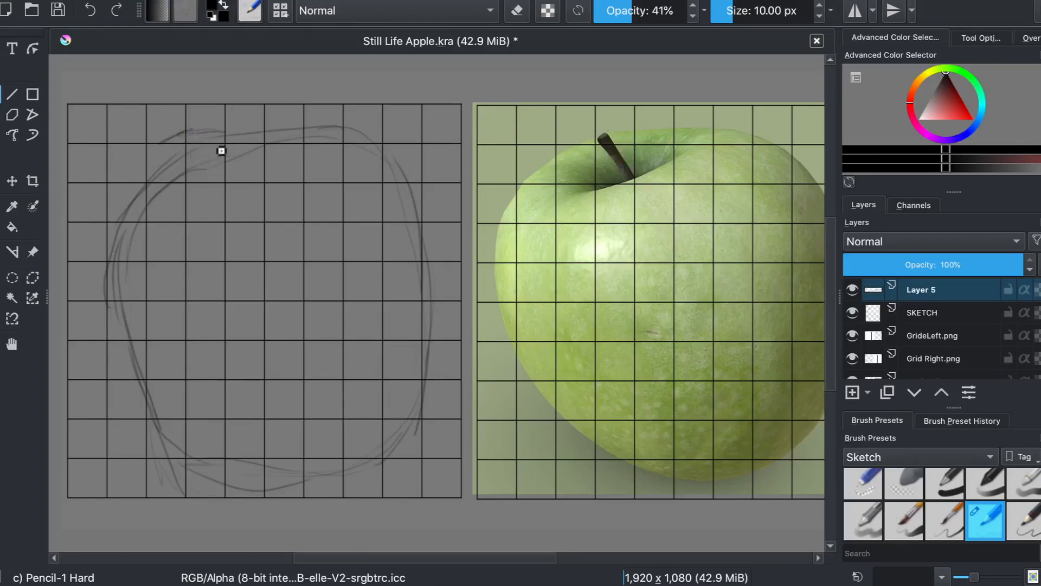
left_click_drag(212, 152, 252, 147)
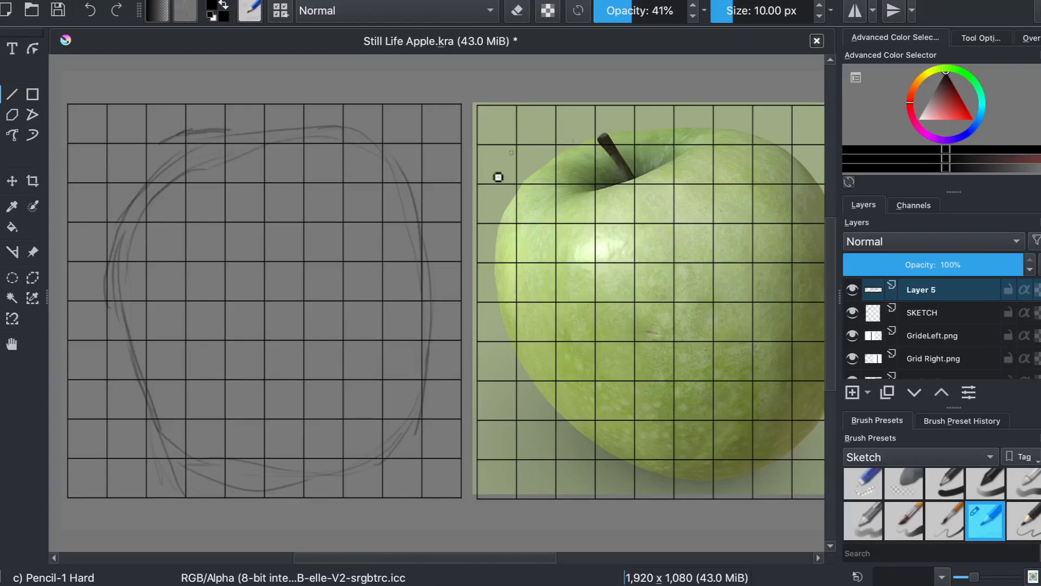
left_click_drag(232, 149, 321, 153)
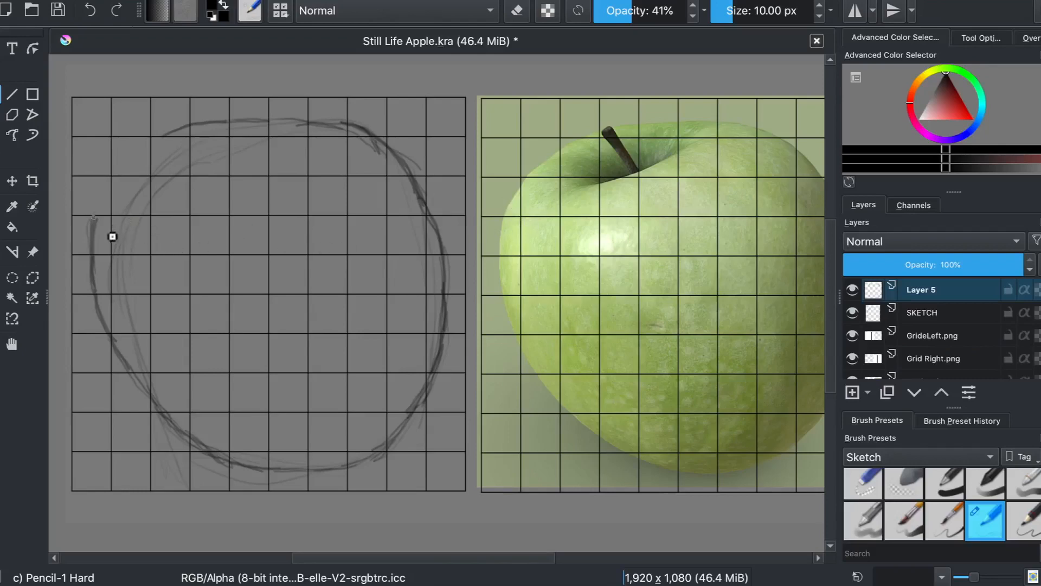
left_click_drag(115, 233, 125, 206)
mouse_move(139, 187)
left_mouse_down()
mouse_move(193, 147)
mouse_move(150, 178)
mouse_move(180, 159)
left_mouse_up()
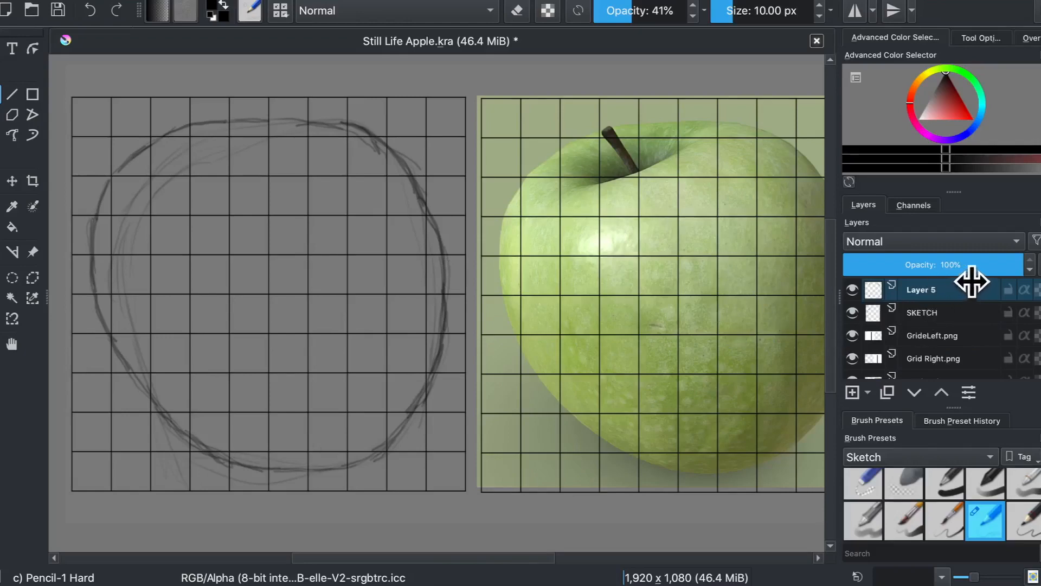
- Hide the Sketch layer and lower the refined outline layer's opacity to 41%
left_click_drag(1018, 280, 941, 279)
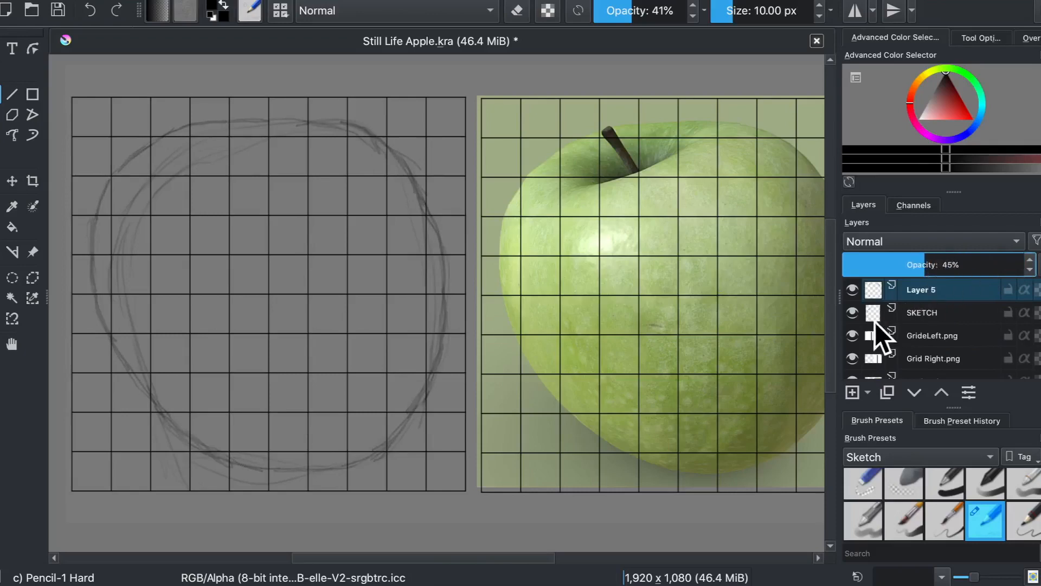
left_click(852, 313)
left_click_drag(935, 275, 932, 274)
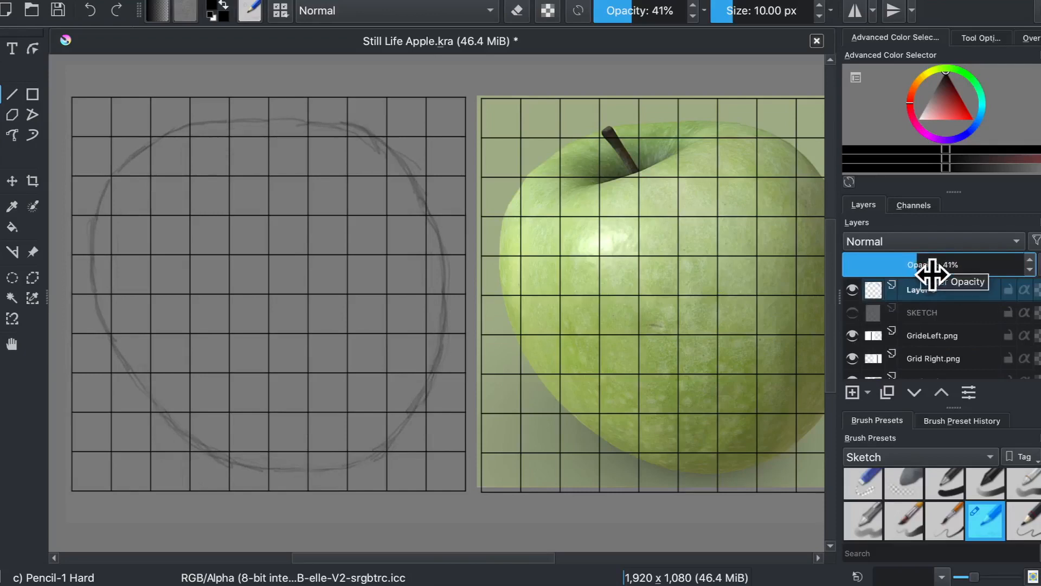
mouse_move(942, 292)
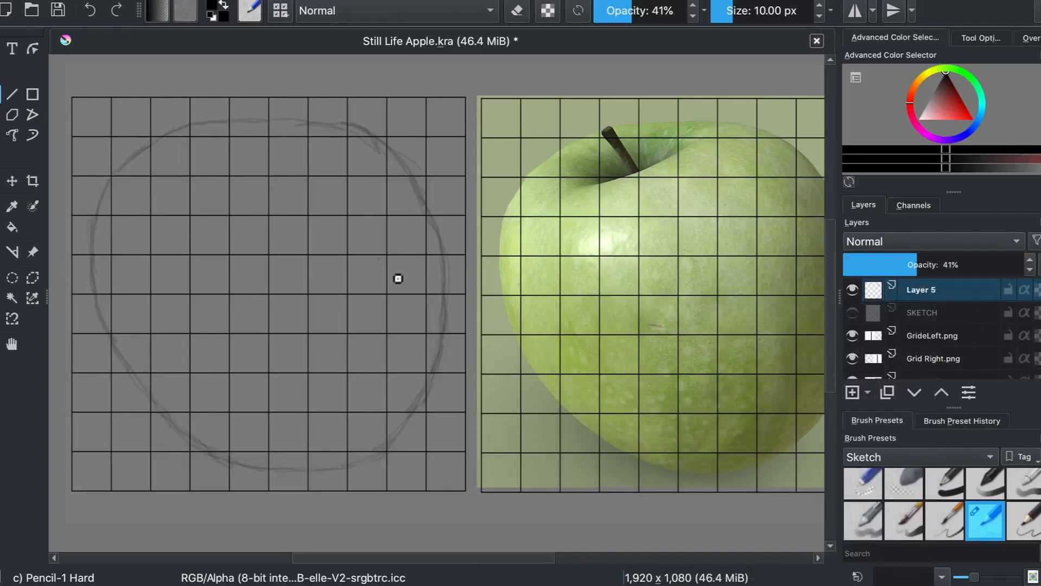
- Switch to the browser, go to pixlr.com, and open still life apple.pxd from the Pixlr E history
key("super+Tab")
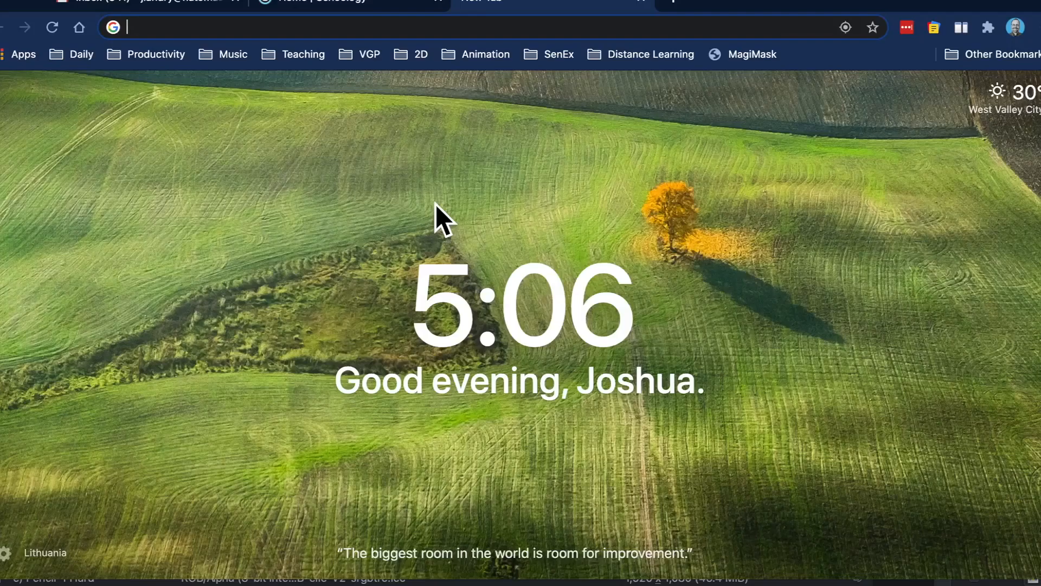
type("pixlr")
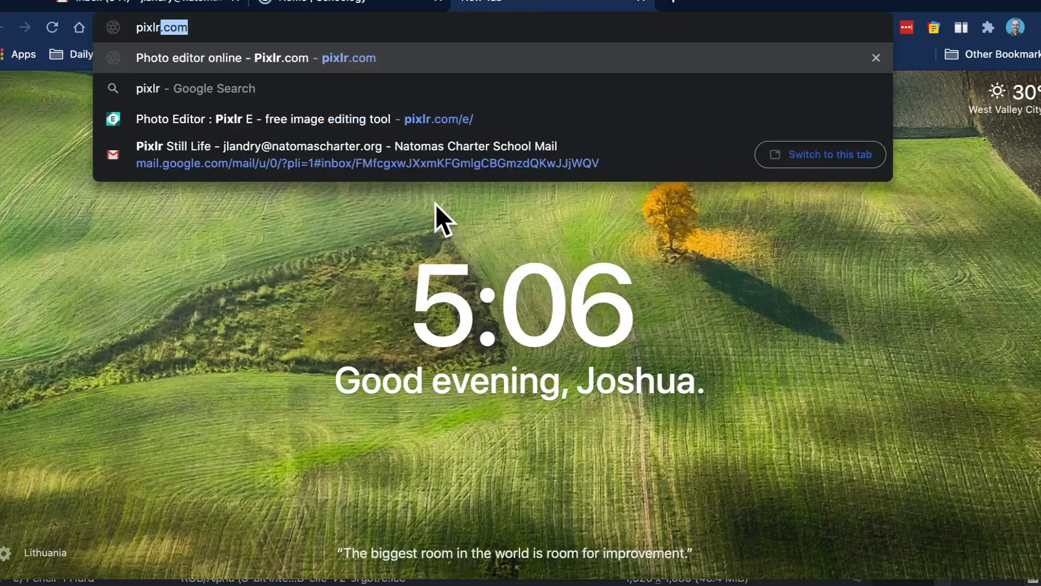
key("Return")
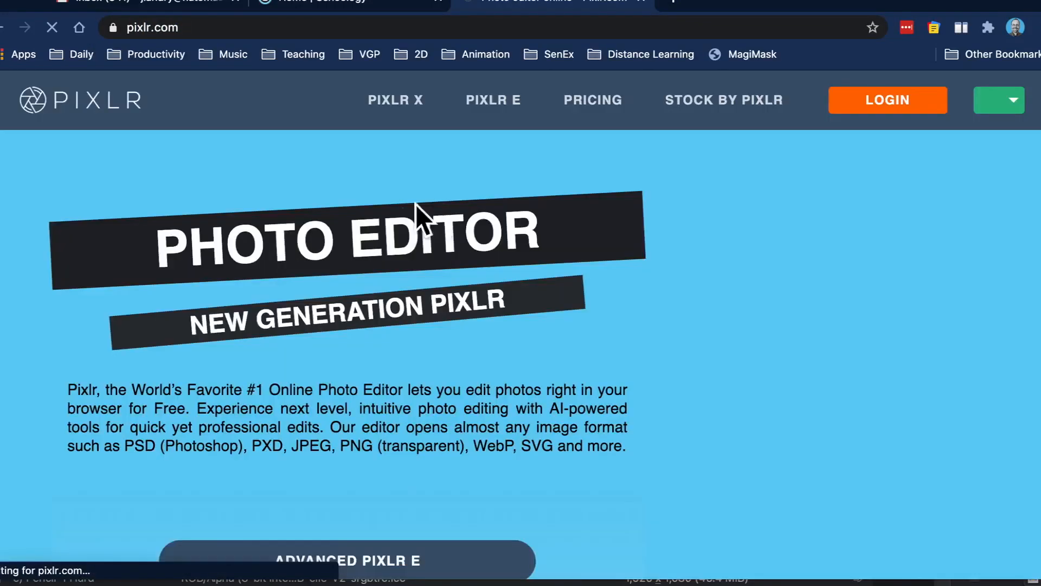
scroll(290, 442, "down", 3)
left_click(333, 434)
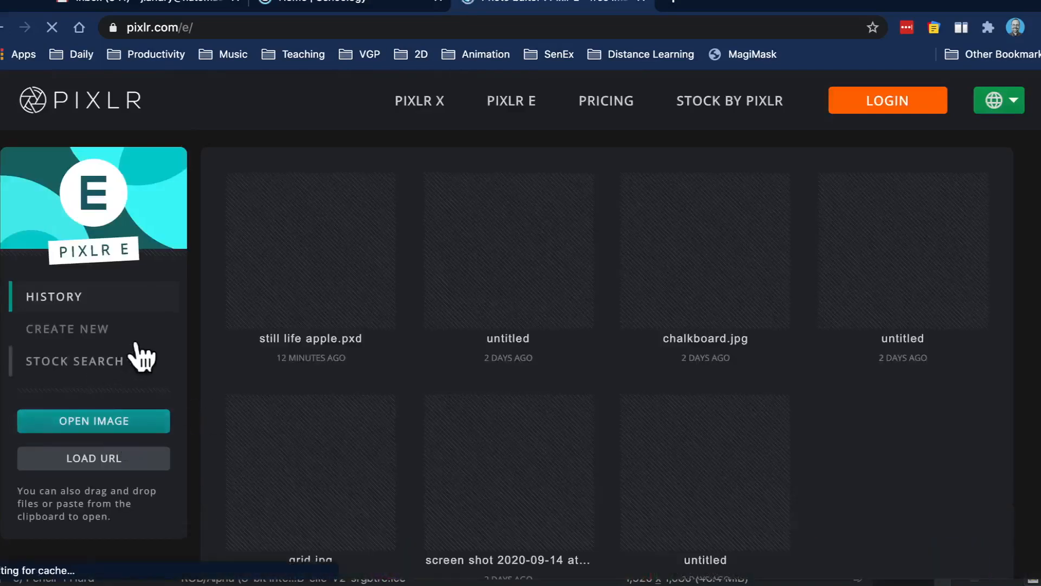
left_click(316, 272)
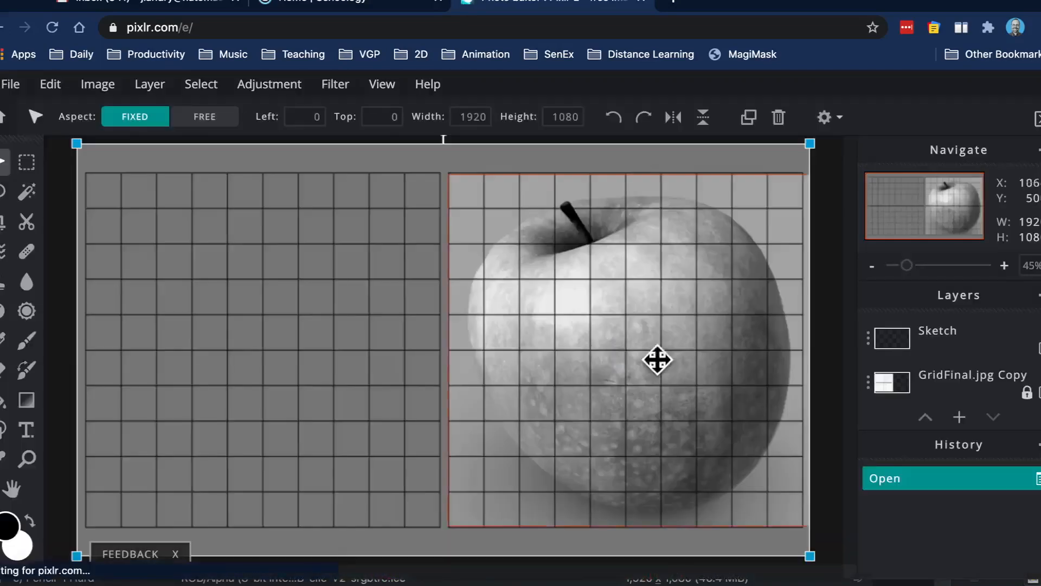
- Examine the Sketch layer's transparency setting in Pixlr E, close the layer settings and return to Krita
left_click(960, 349)
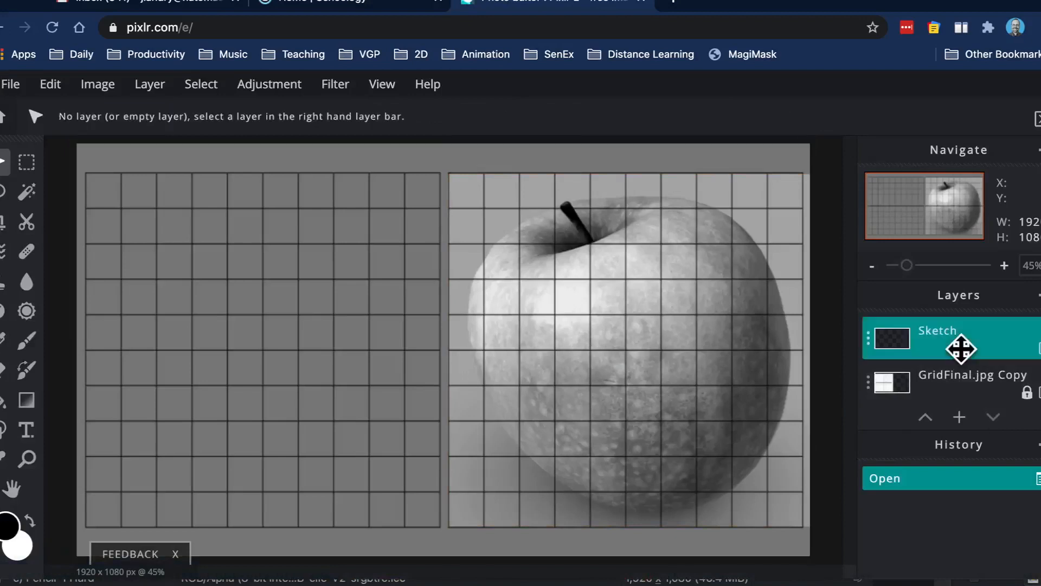
double_click(961, 349)
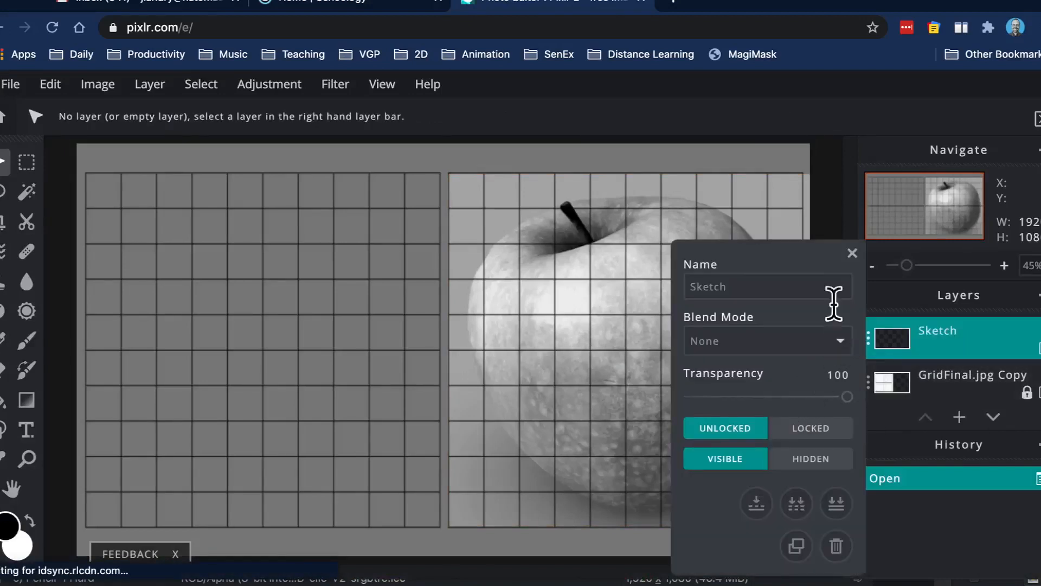
left_click(852, 253)
key("super+Tab")
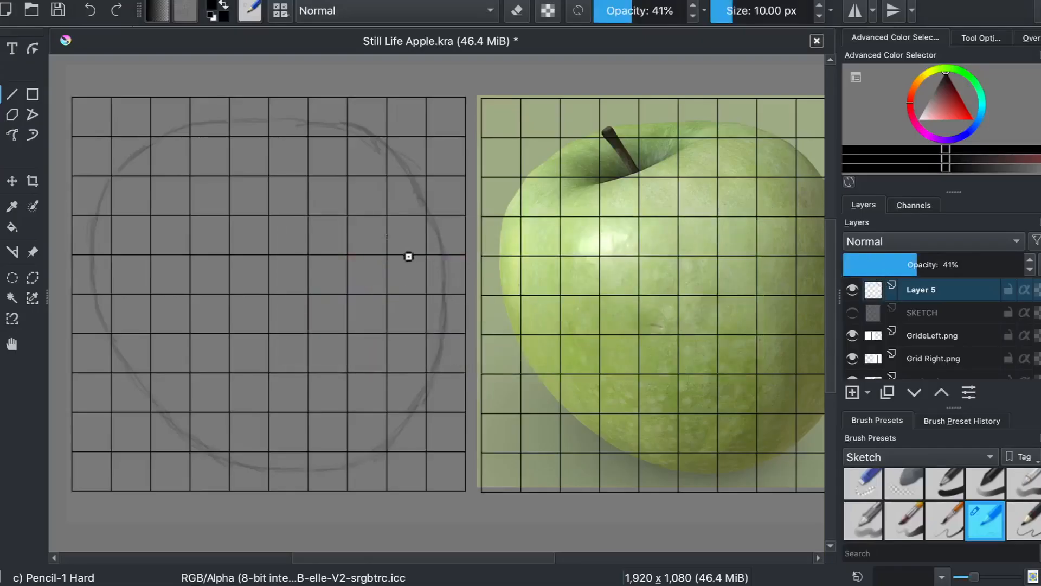
- Set the refined outline layer's opacity to 22% and add a new layer above it
left_click_drag(923, 280, 897, 281)
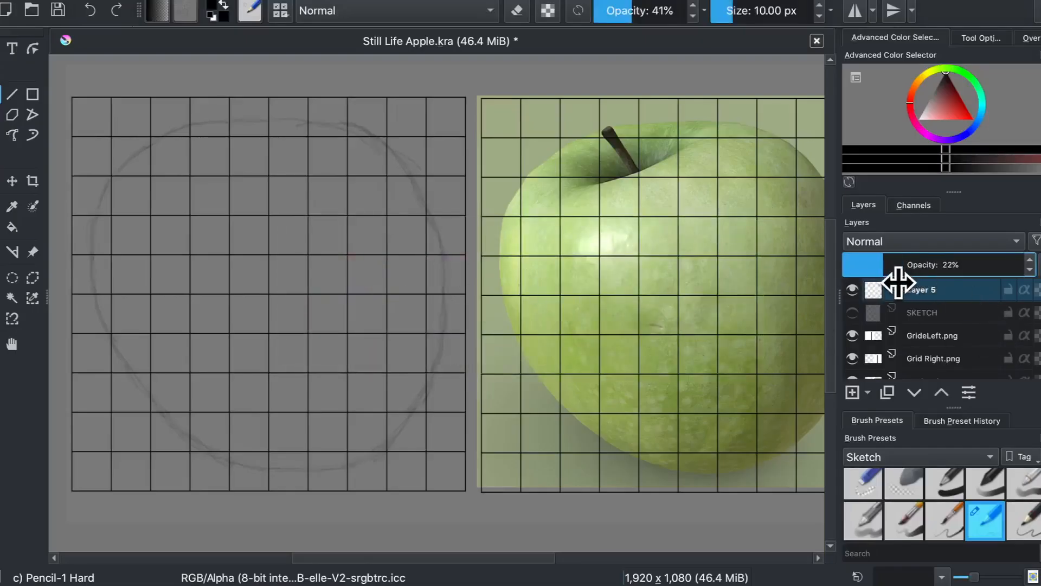
left_click(852, 393)
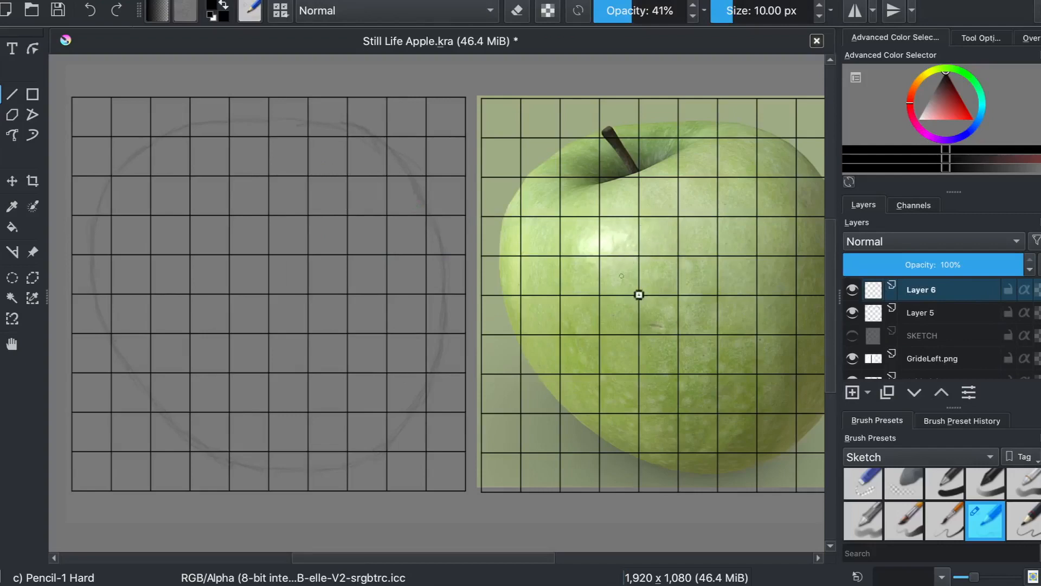
scroll(684, 293, "down", 1)
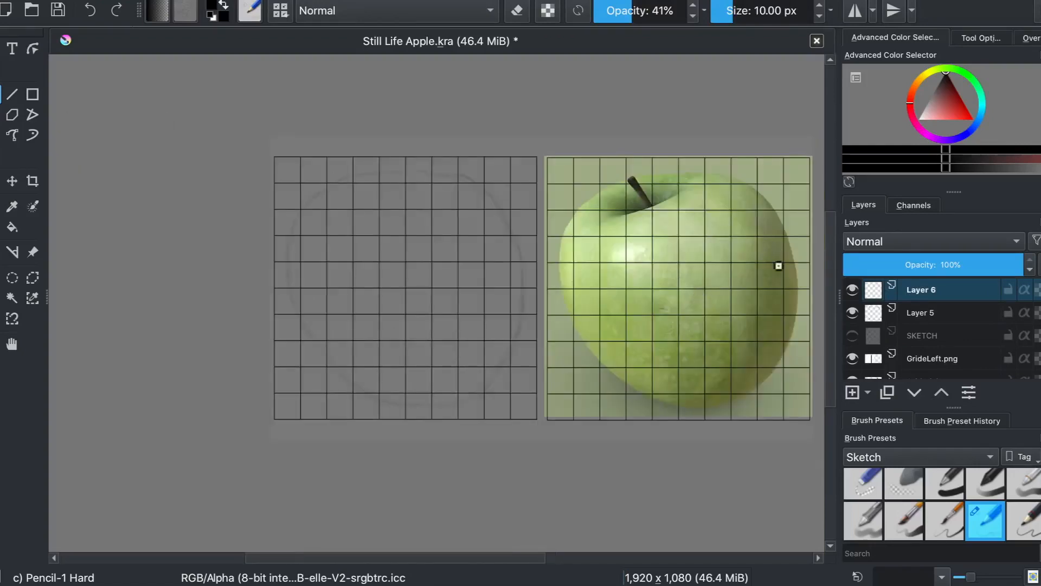